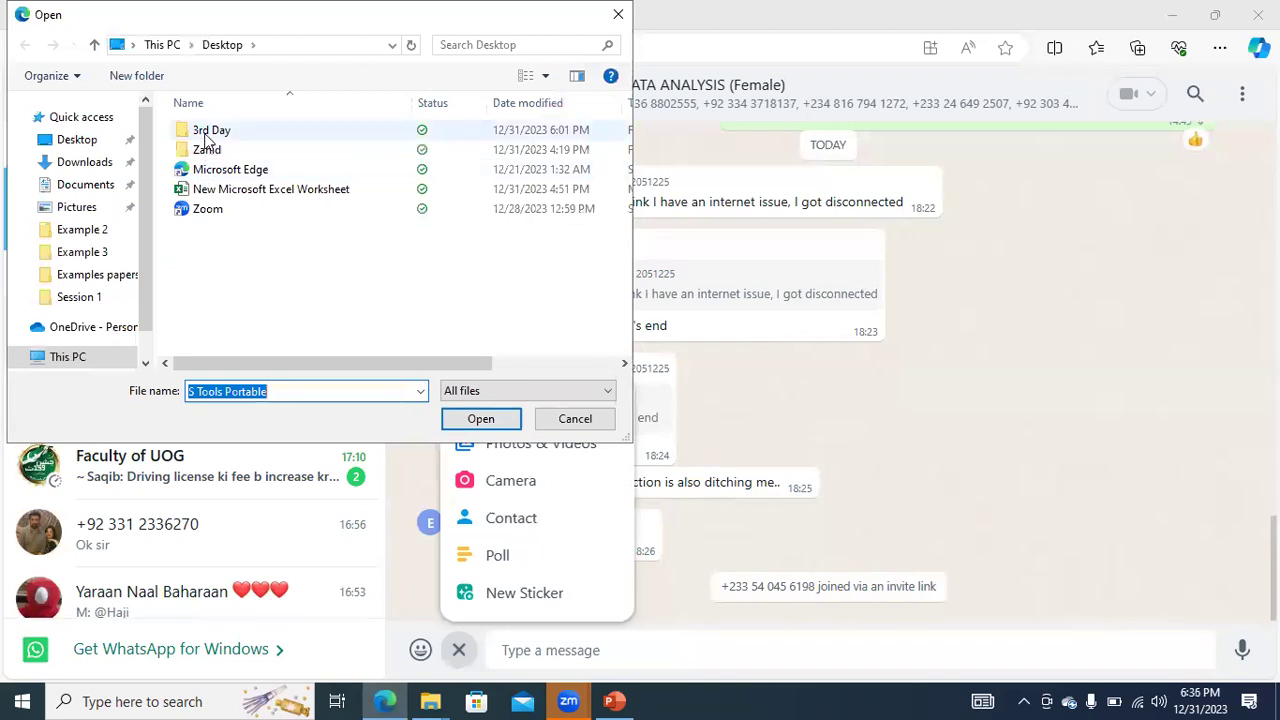
Send the Data is Normal and Data is not Normal archives from 3rd Day > 1. Measured Onced to the Female group chat
{"action": "double_click", "coordinate": [213, 138]}
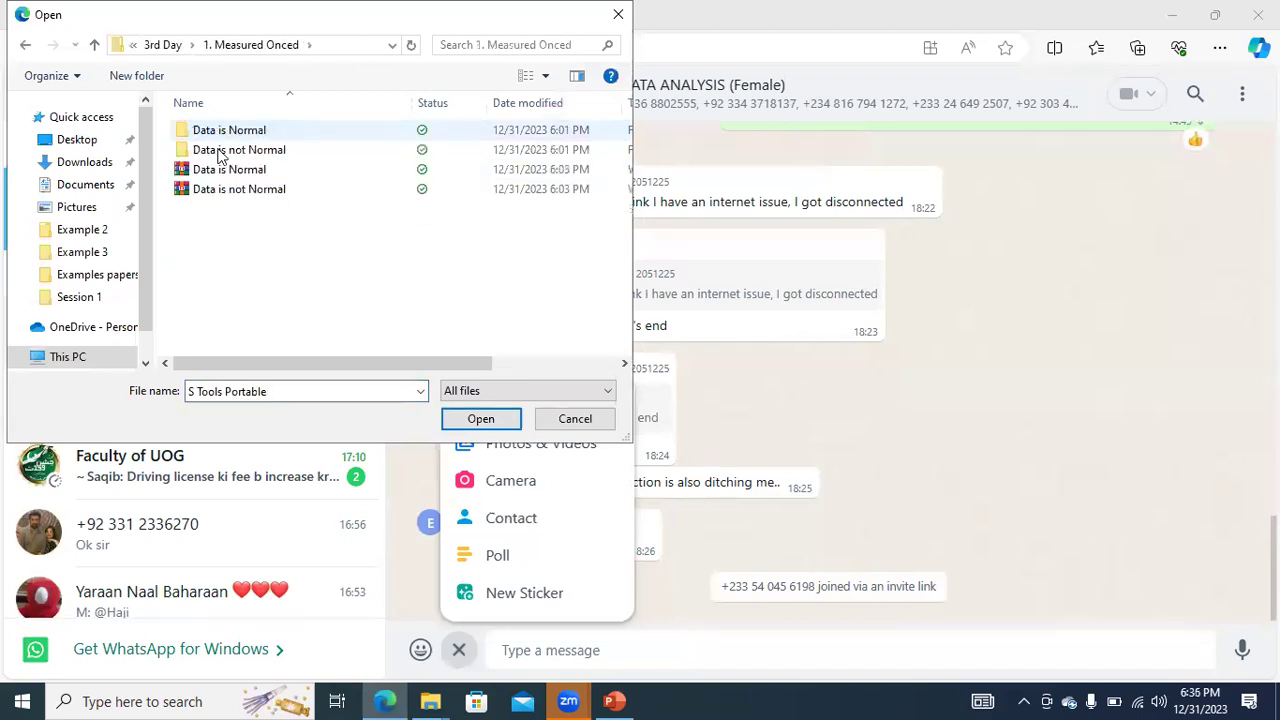
{"action": "left_click", "coordinate": [219, 172]}
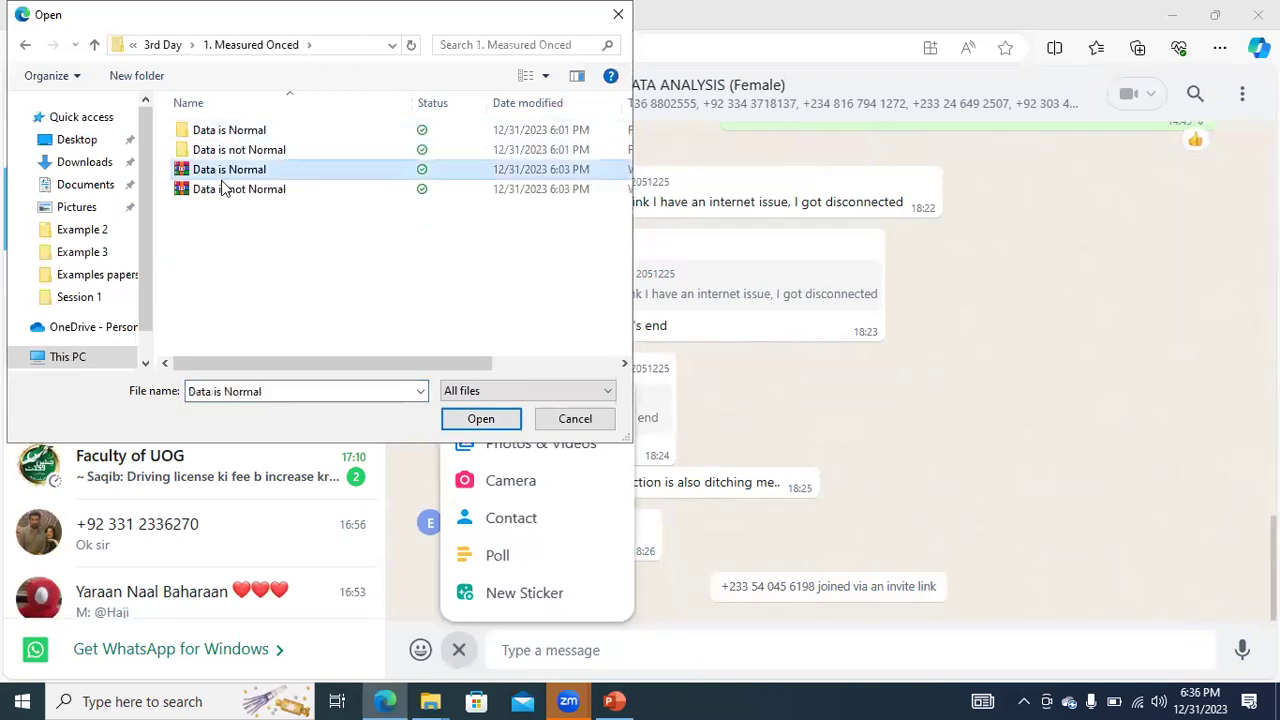
{"action": "left_click", "coordinate": [225, 191], "text": "shift"}
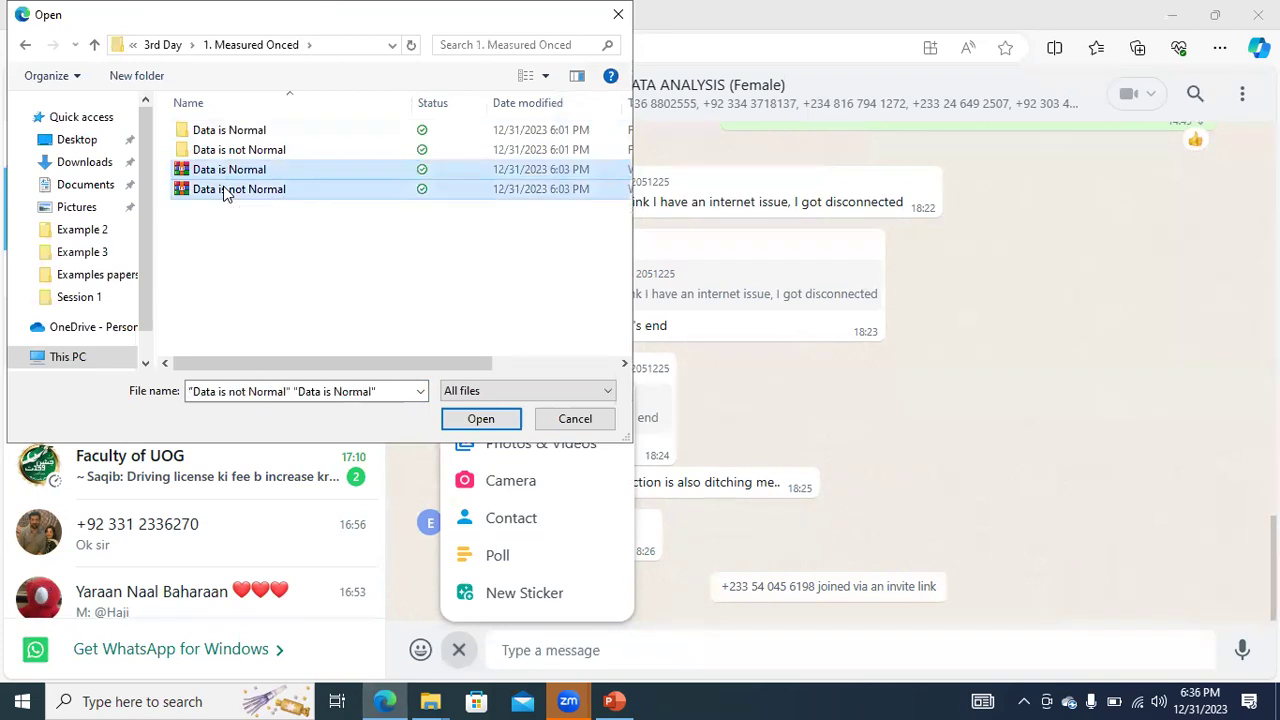
{"action": "left_click", "coordinate": [479, 419]}
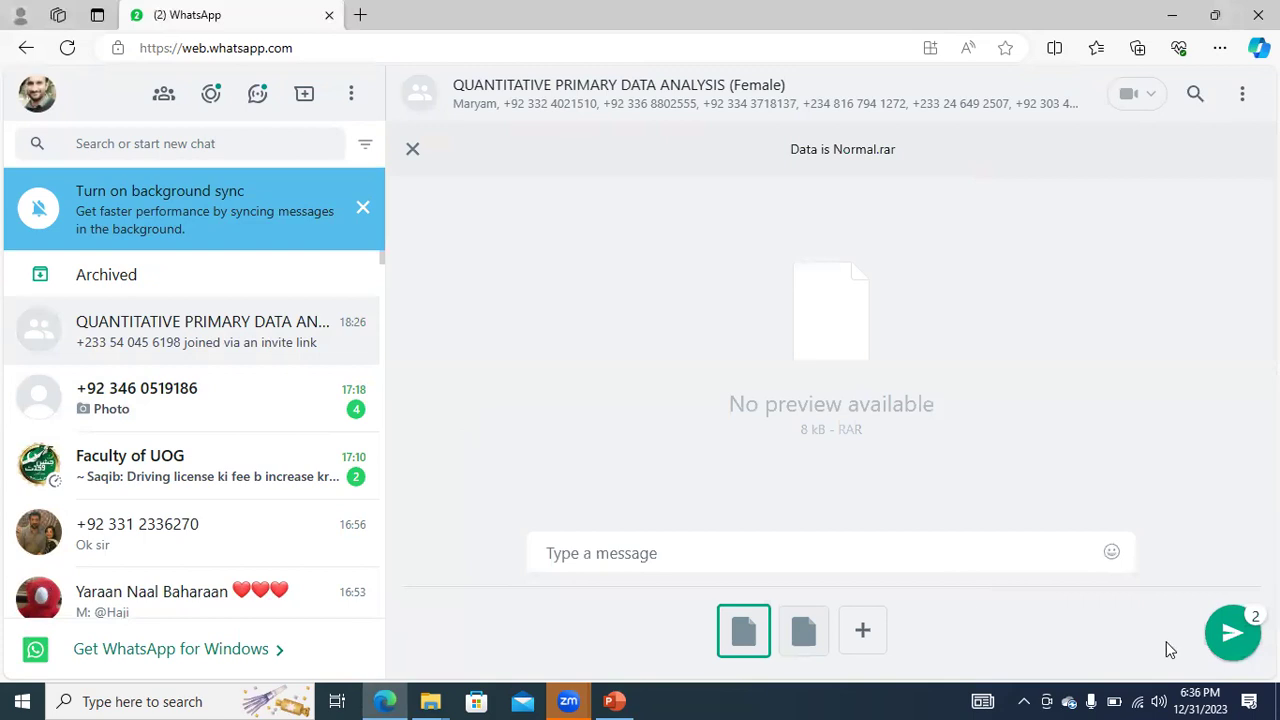
{"action": "left_click", "coordinate": [1226, 634]}
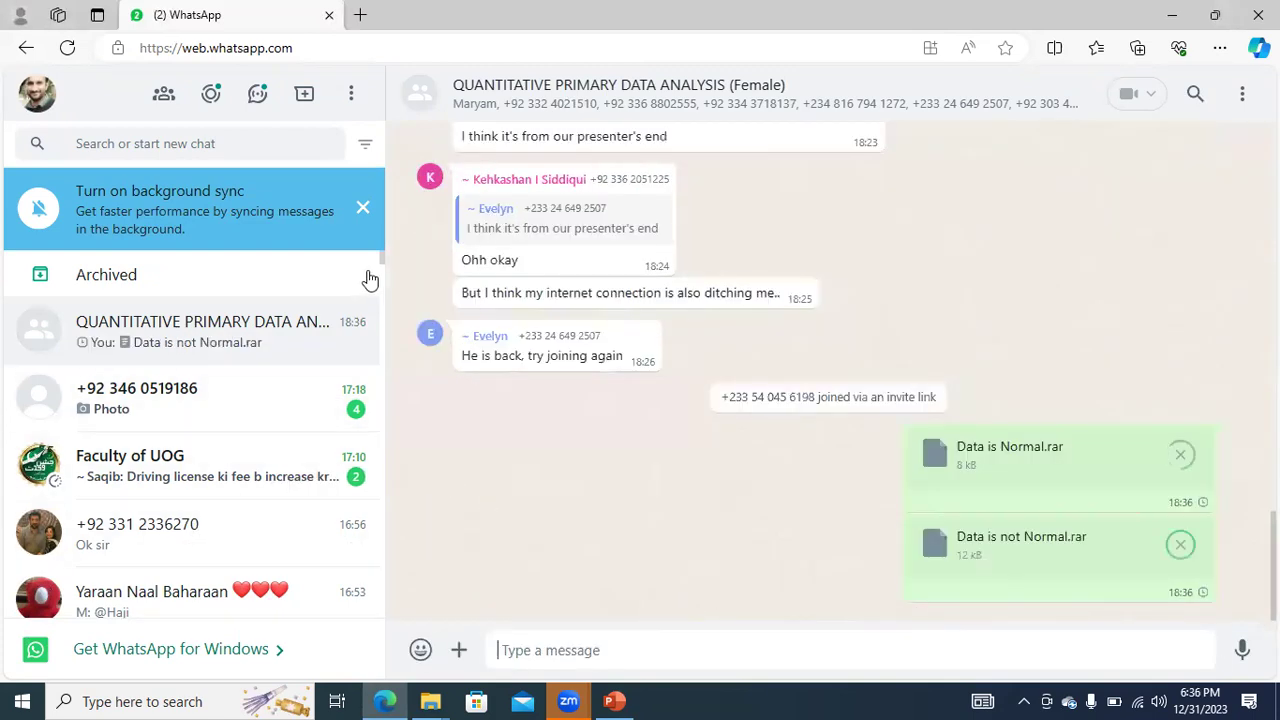
Send the same two archives to the Quantitative Primary Data Anlysis (Male) group and dismiss the background sync notice
{"action": "scroll", "coordinate": [380, 267], "scroll_direction": "down", "scroll_amount": 3}
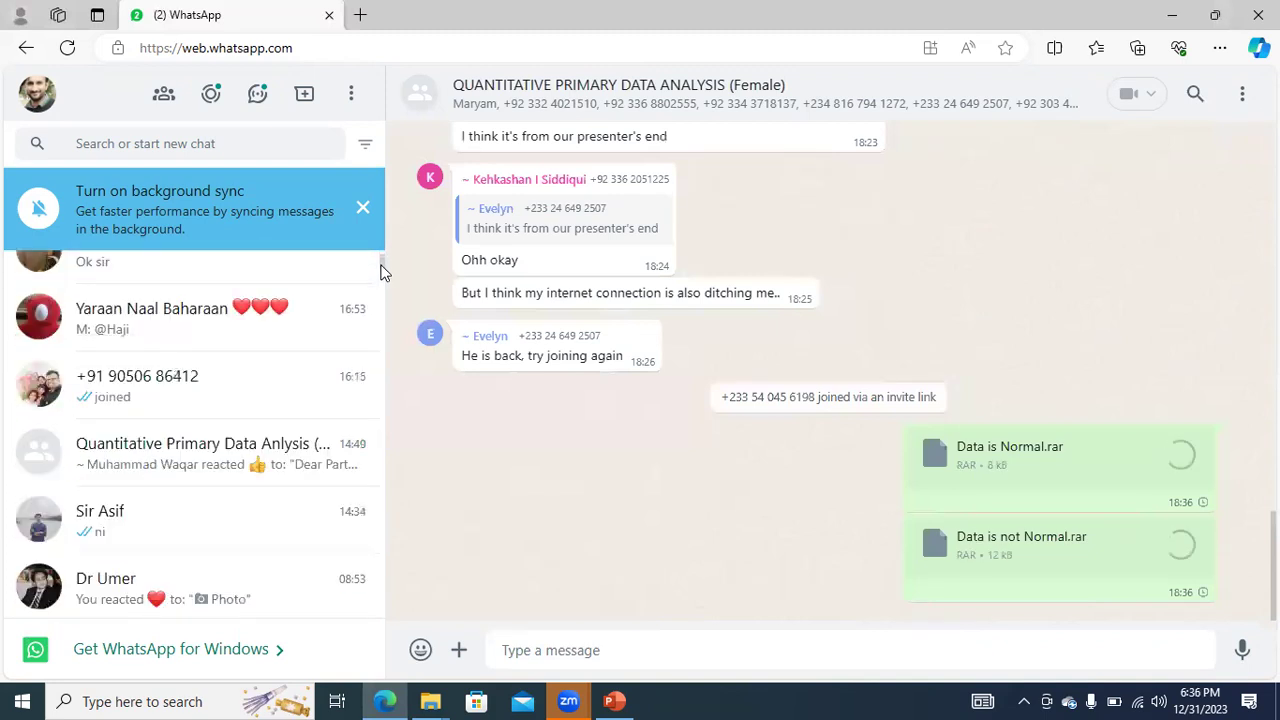
{"action": "scroll", "coordinate": [380, 260], "scroll_direction": "up", "scroll_amount": 3}
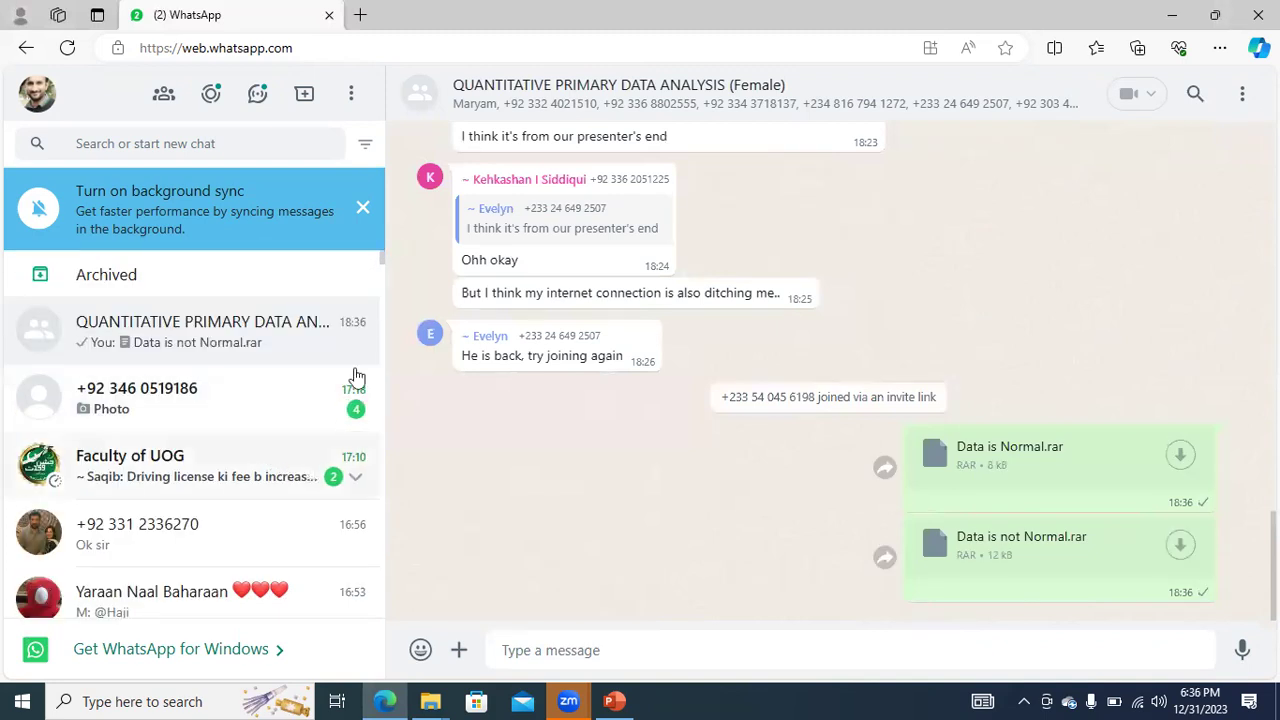
{"action": "scroll", "coordinate": [380, 267], "scroll_direction": "down", "scroll_amount": 2}
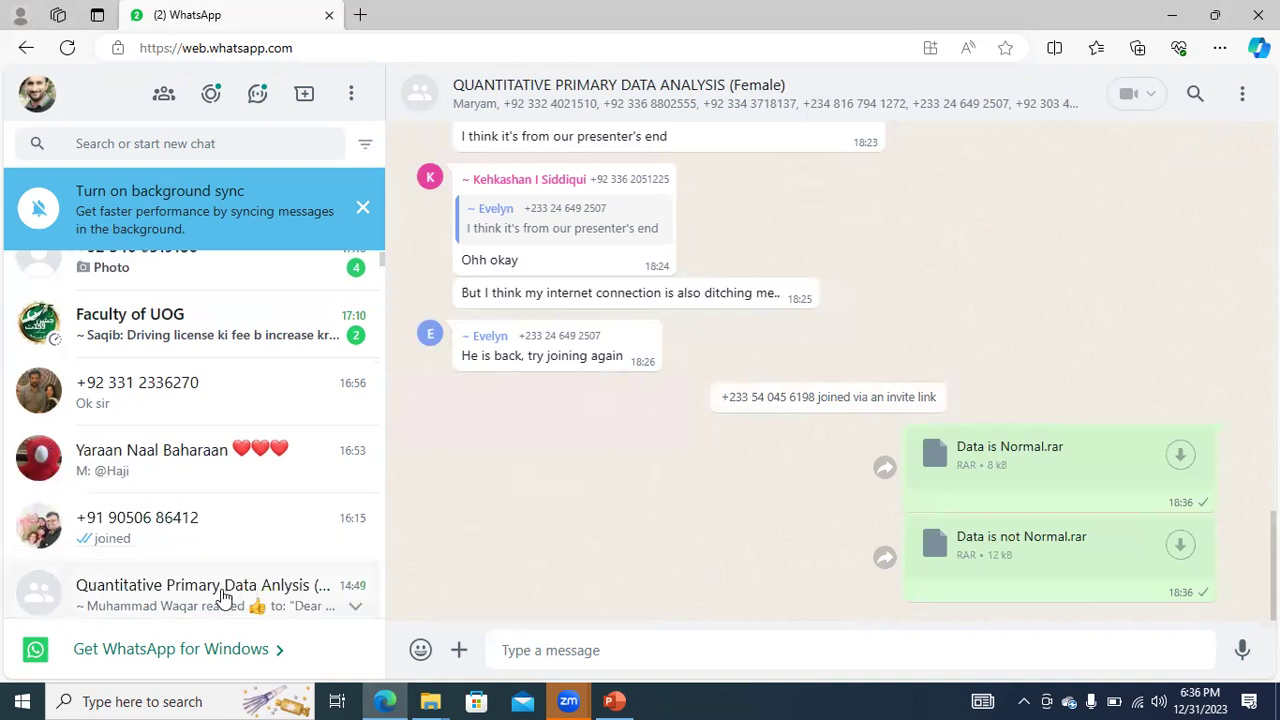
{"action": "left_click", "coordinate": [191, 605]}
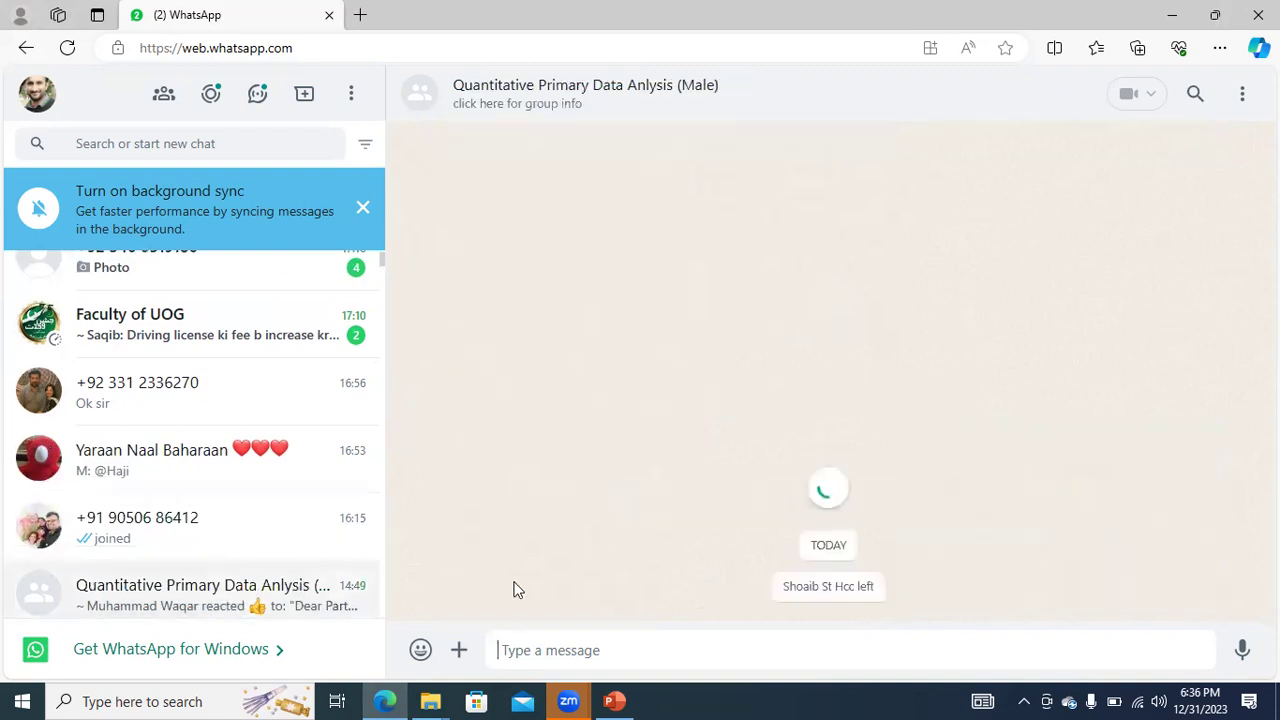
{"action": "left_click", "coordinate": [460, 650]}
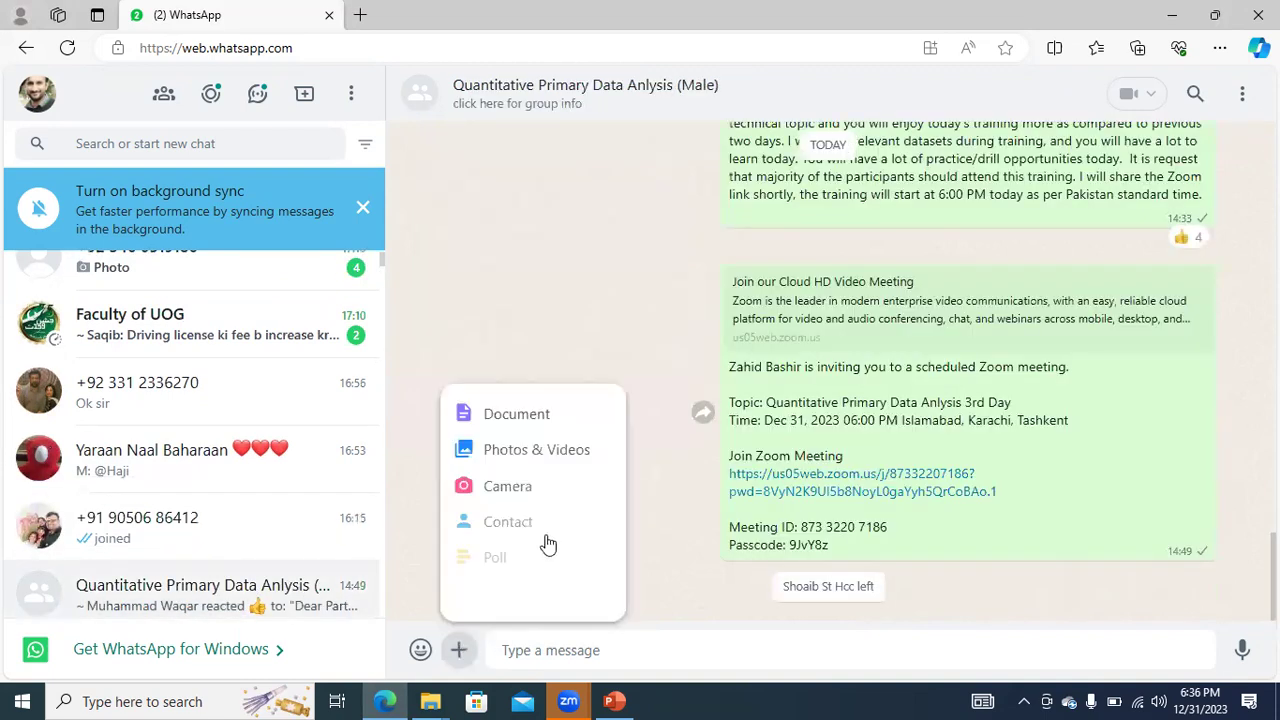
{"action": "left_click", "coordinate": [530, 418]}
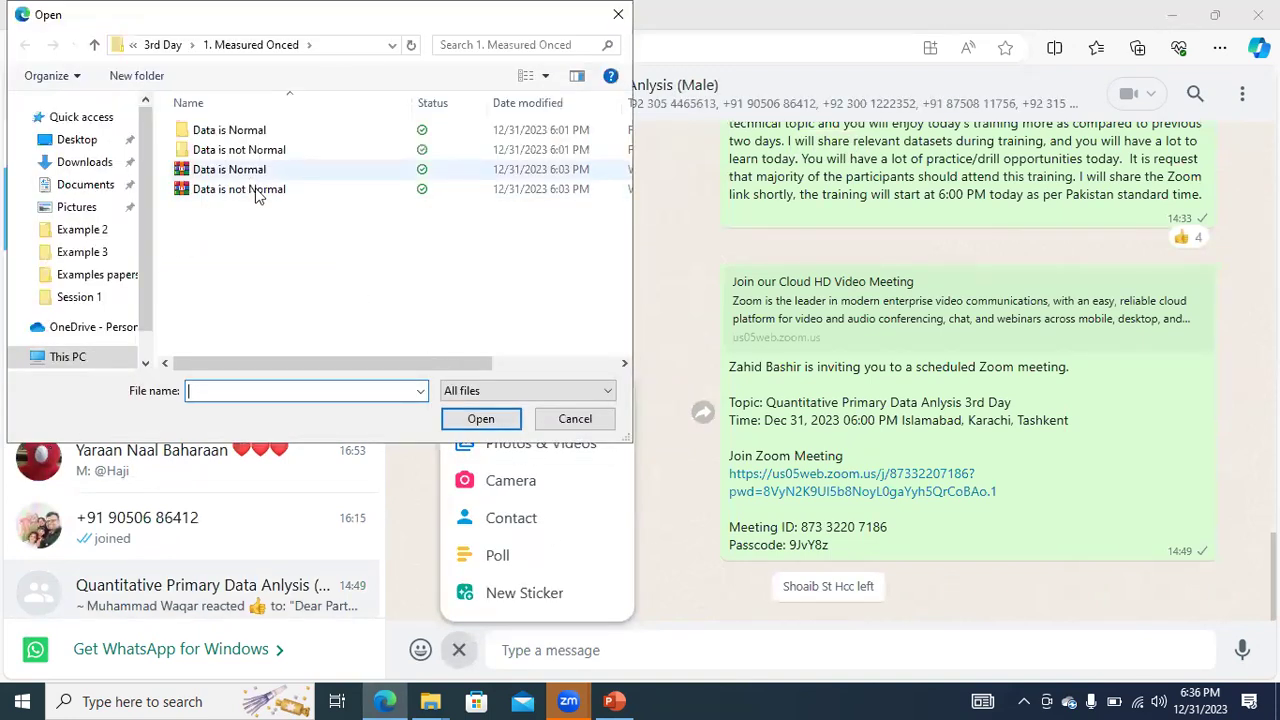
{"action": "left_click", "coordinate": [255, 192], "text": "shift"}
{"action": "left_click", "coordinate": [480, 418]}
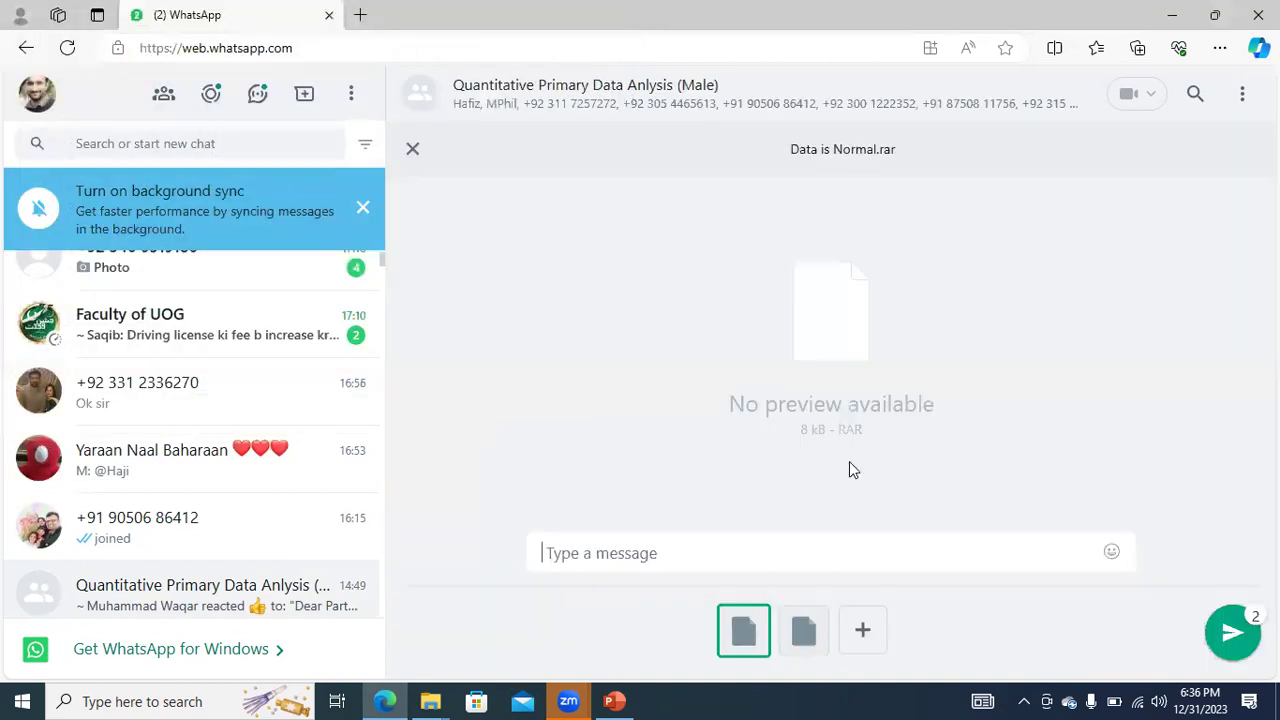
{"action": "left_click", "coordinate": [1222, 638]}
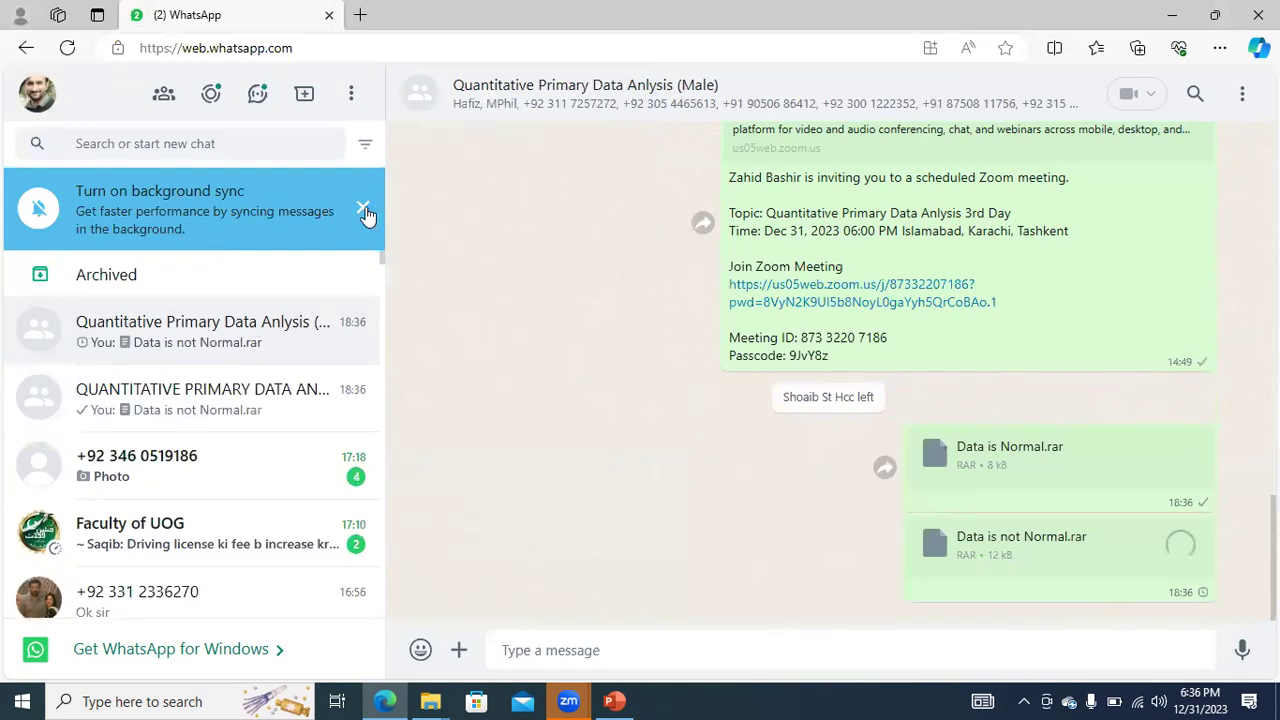
{"action": "left_click", "coordinate": [363, 209]}
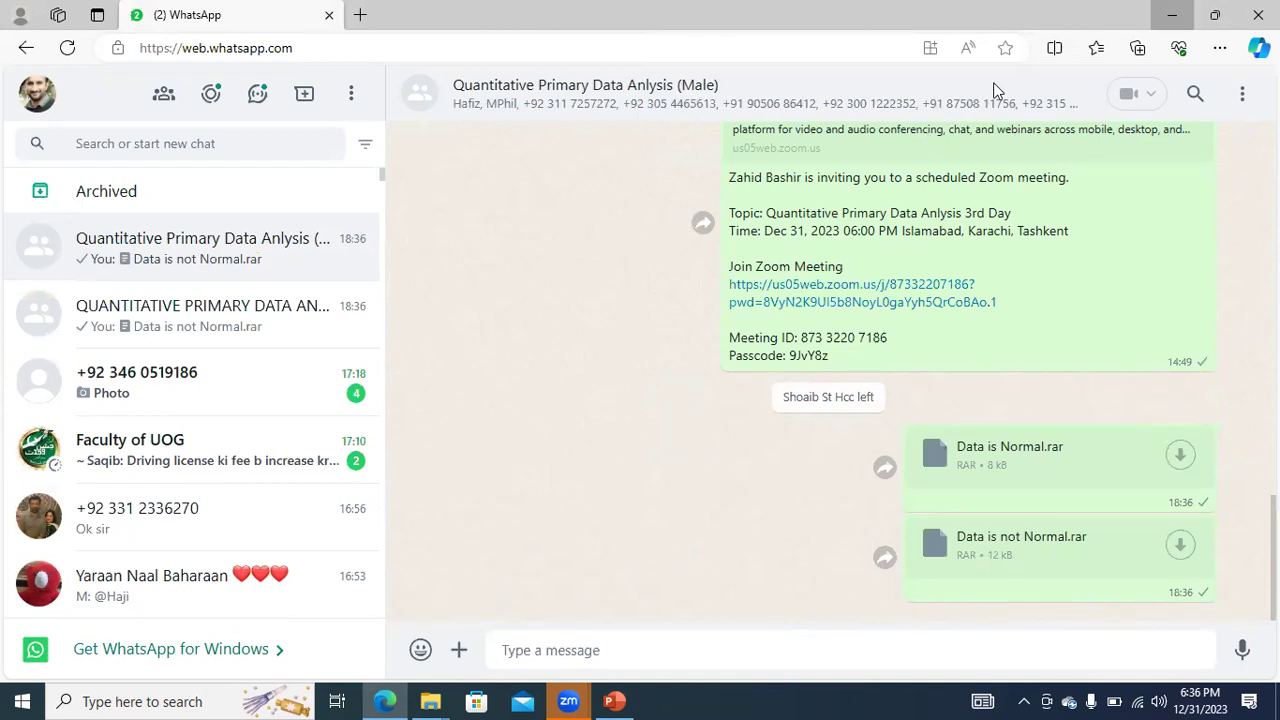
Minimise the open windows and launch IBM SPSS Statistics 27 from the desktop
{"action": "key", "text": "alt+Tab"}
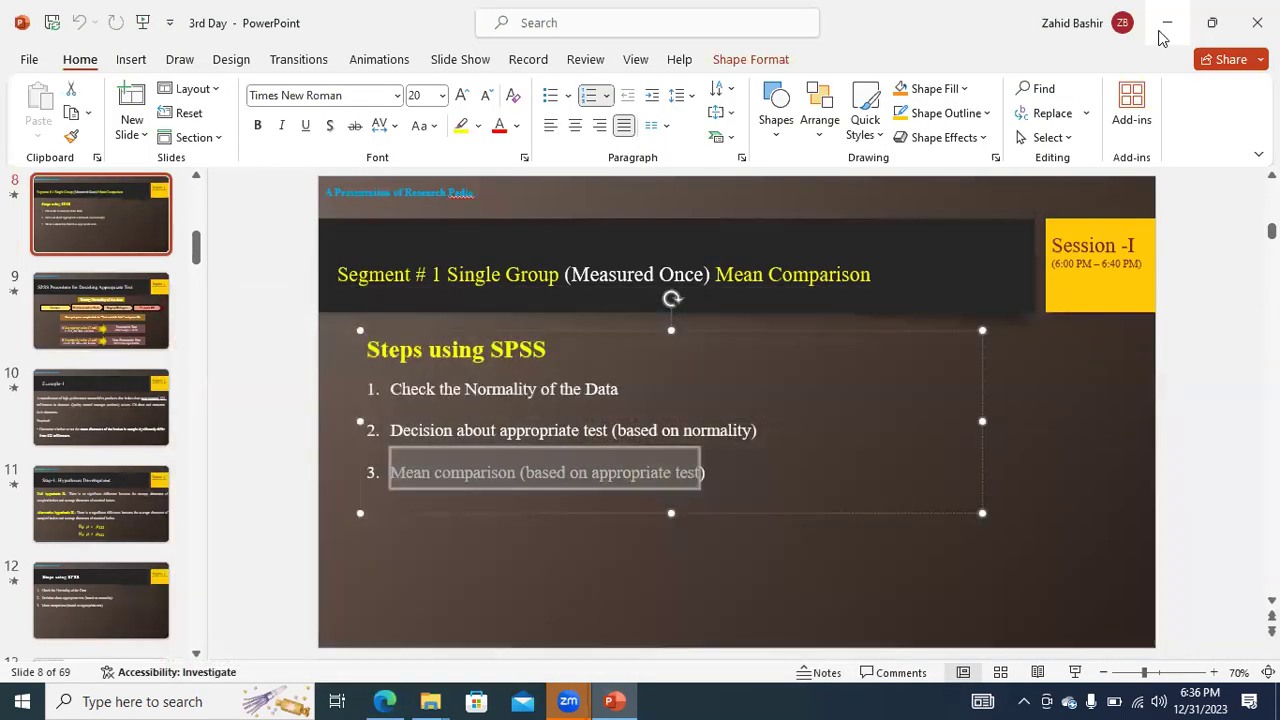
{"action": "left_click", "coordinate": [1166, 24]}
{"action": "left_click", "coordinate": [989, 37]}
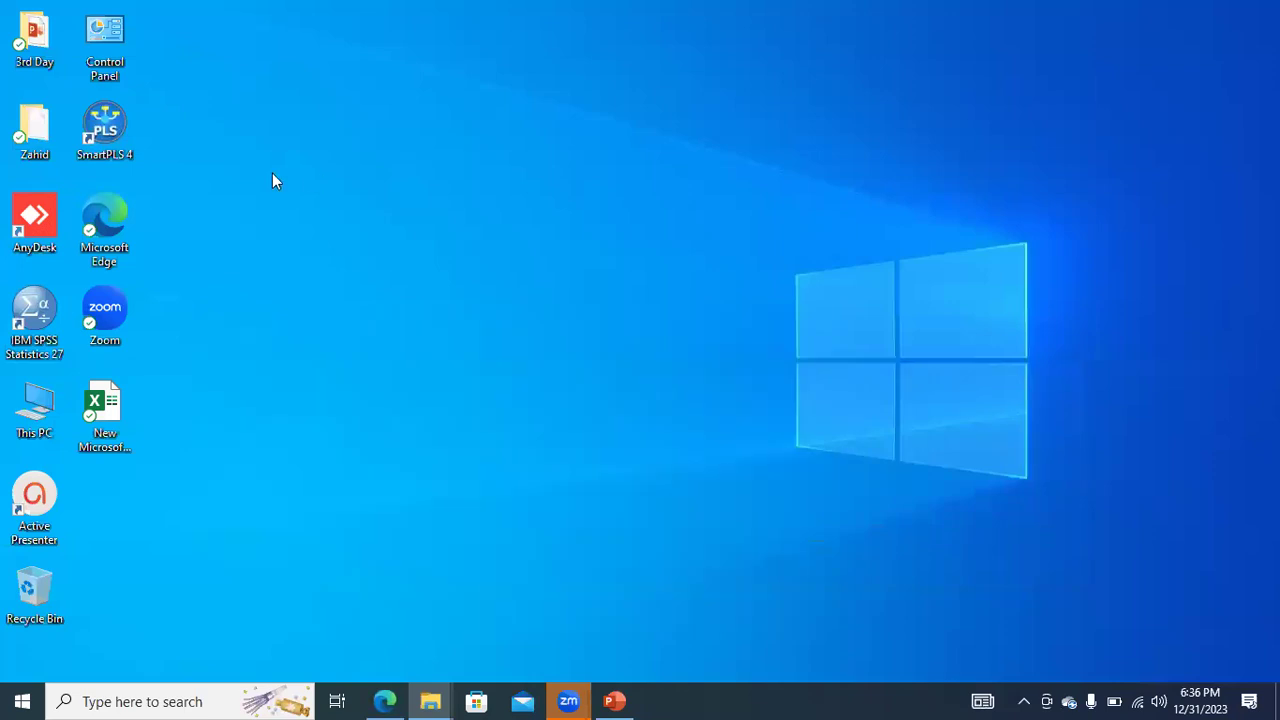
{"action": "left_click", "coordinate": [34, 312]}
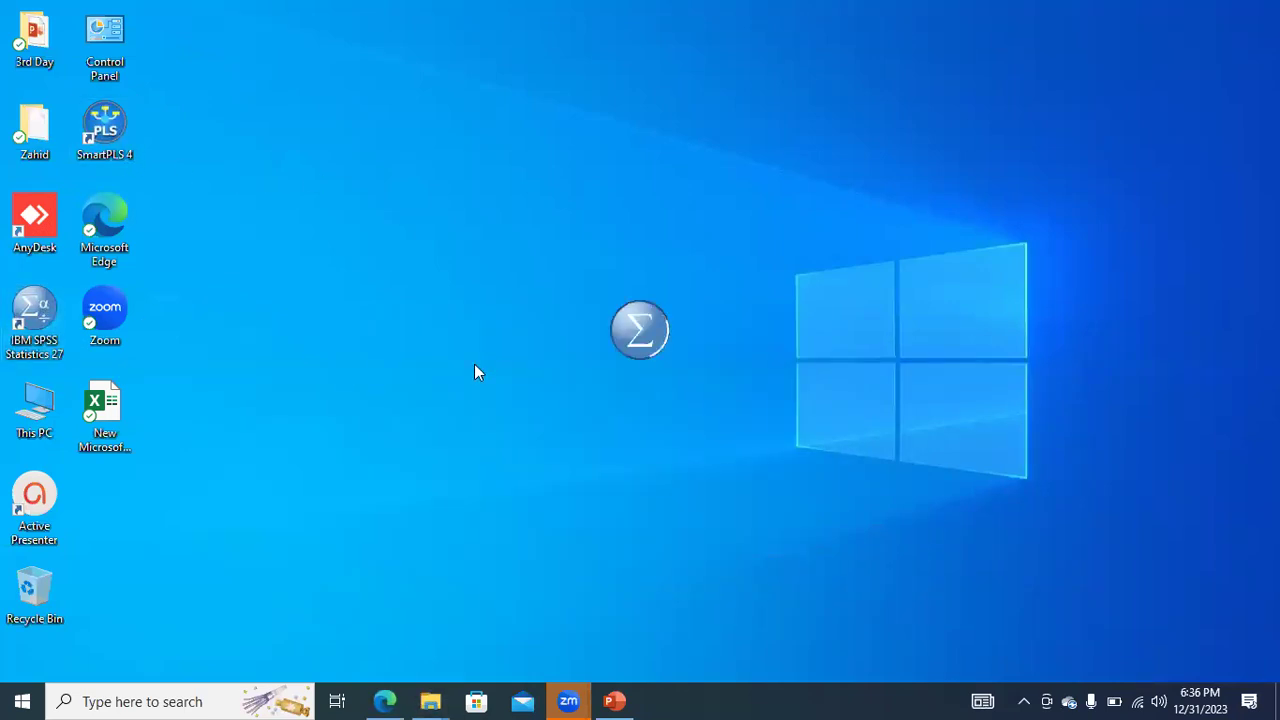
Switch to the 3rd Day PowerPoint presentation, review the Example-1 slide about disc brake diameters, and return to the desktop
{"action": "left_click", "coordinate": [614, 701]}
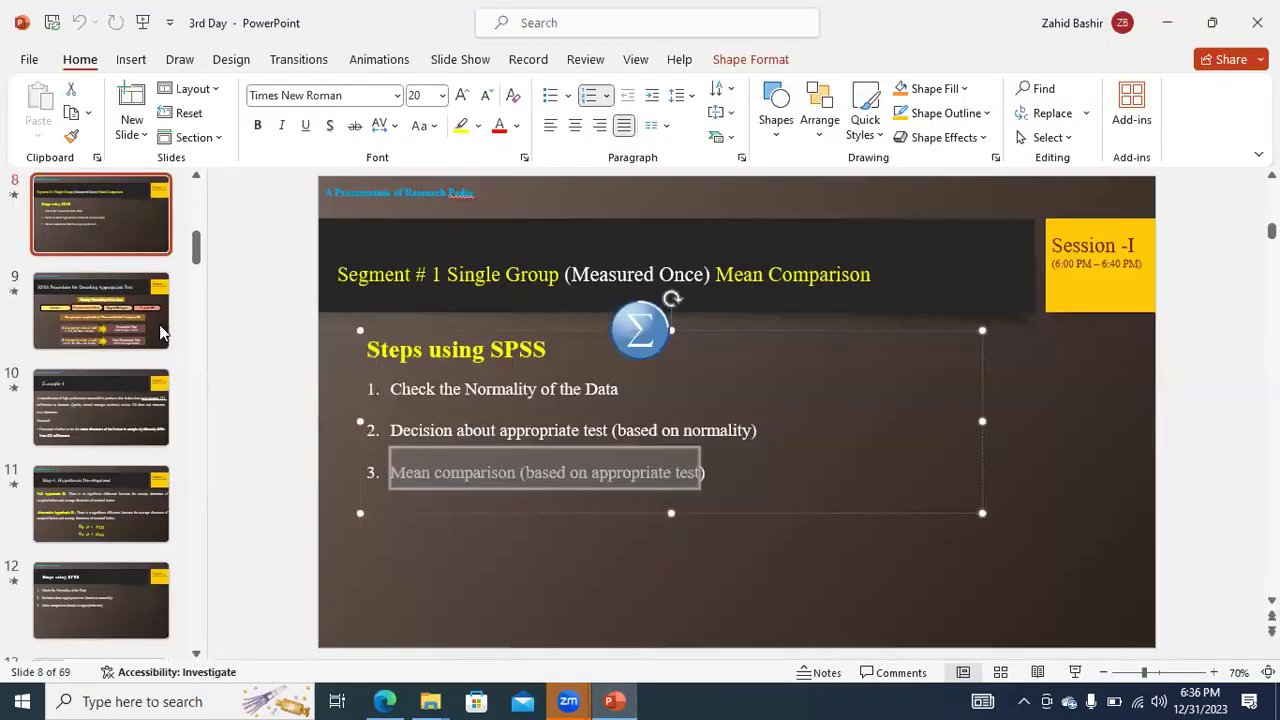
{"action": "left_click", "coordinate": [112, 425]}
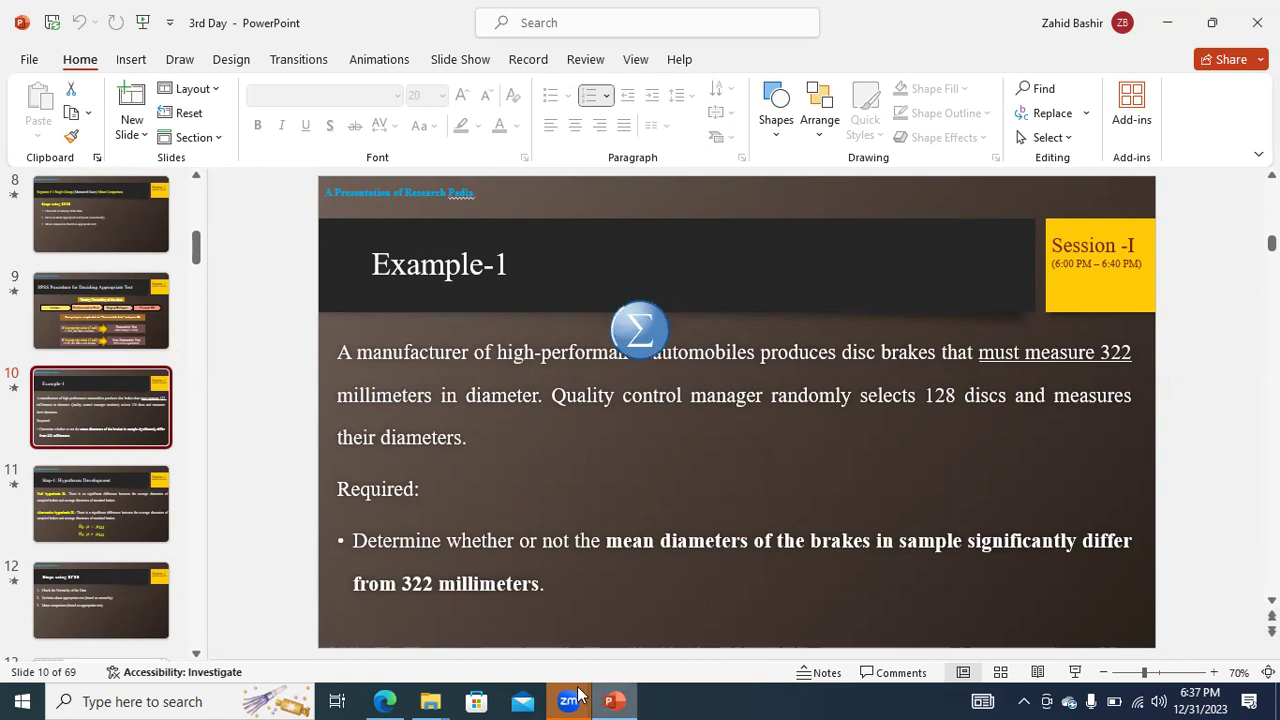
{"action": "left_click", "coordinate": [1168, 38]}
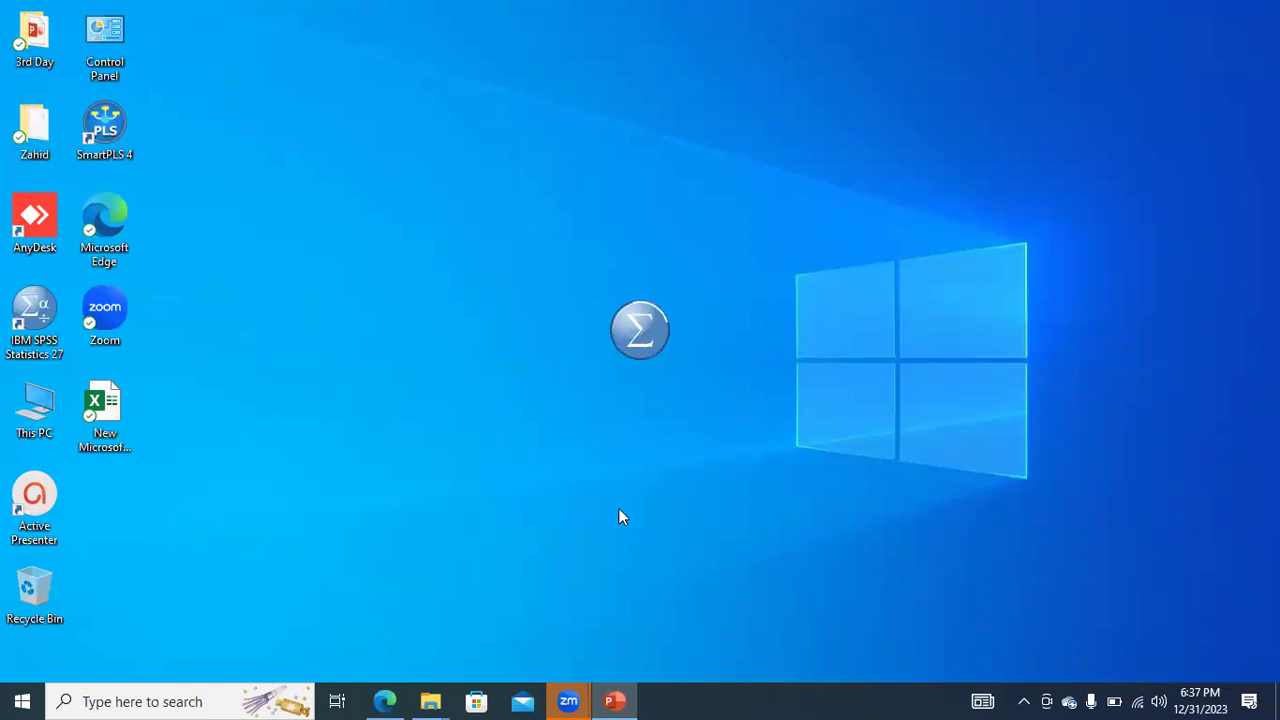
Switch to the IBM SPSS Statistics Data Editor and close its welcome dialog
{"action": "mouse_move", "coordinate": [568, 700]}
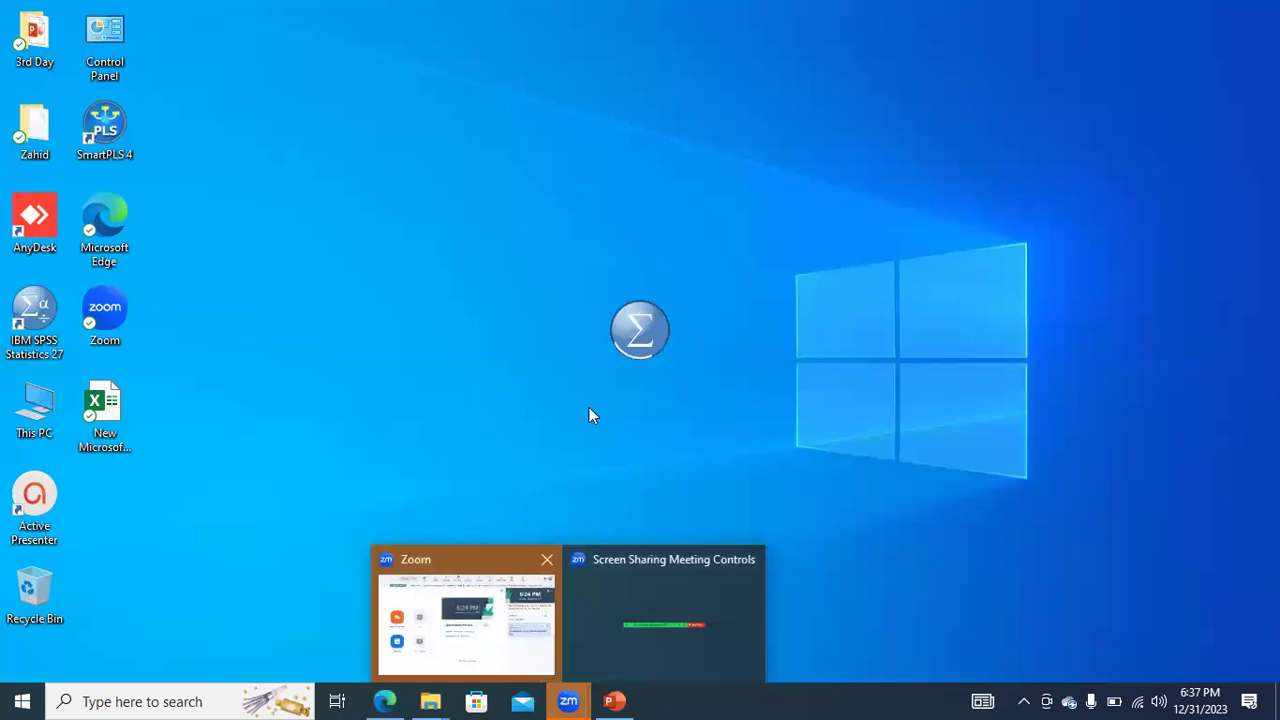
{"action": "left_click", "coordinate": [607, 604]}
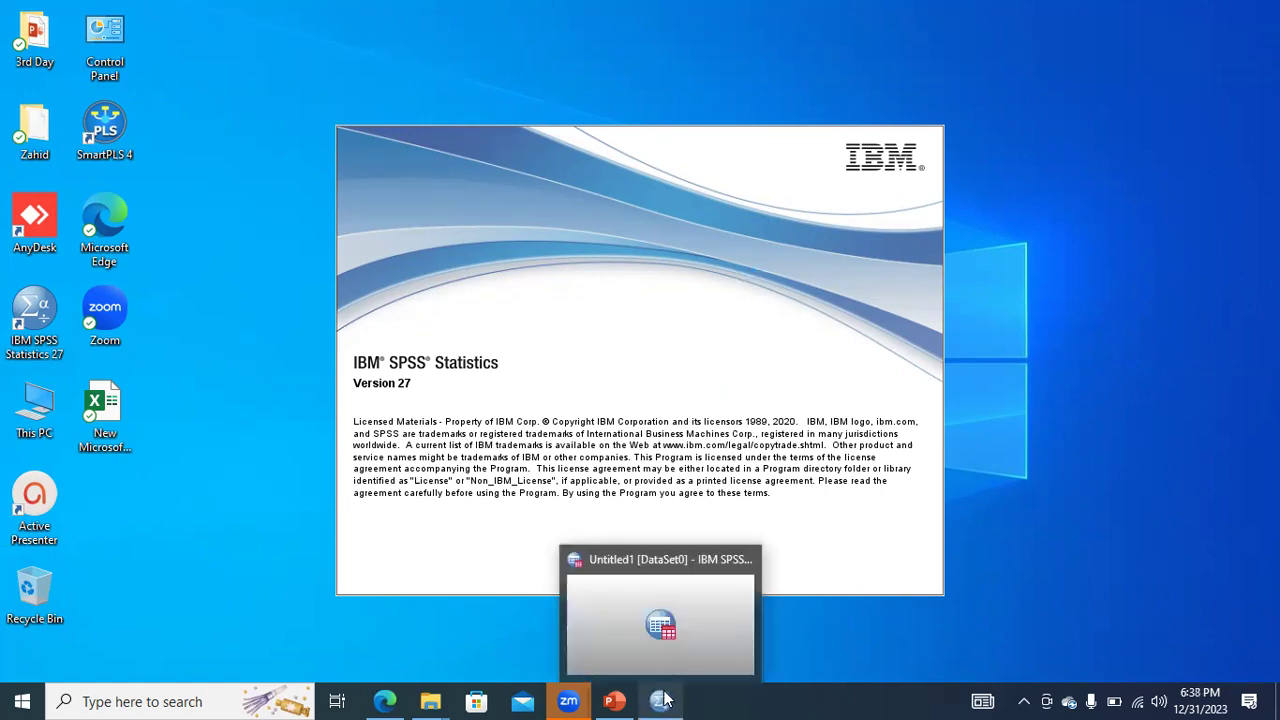
{"action": "left_click", "coordinate": [669, 660]}
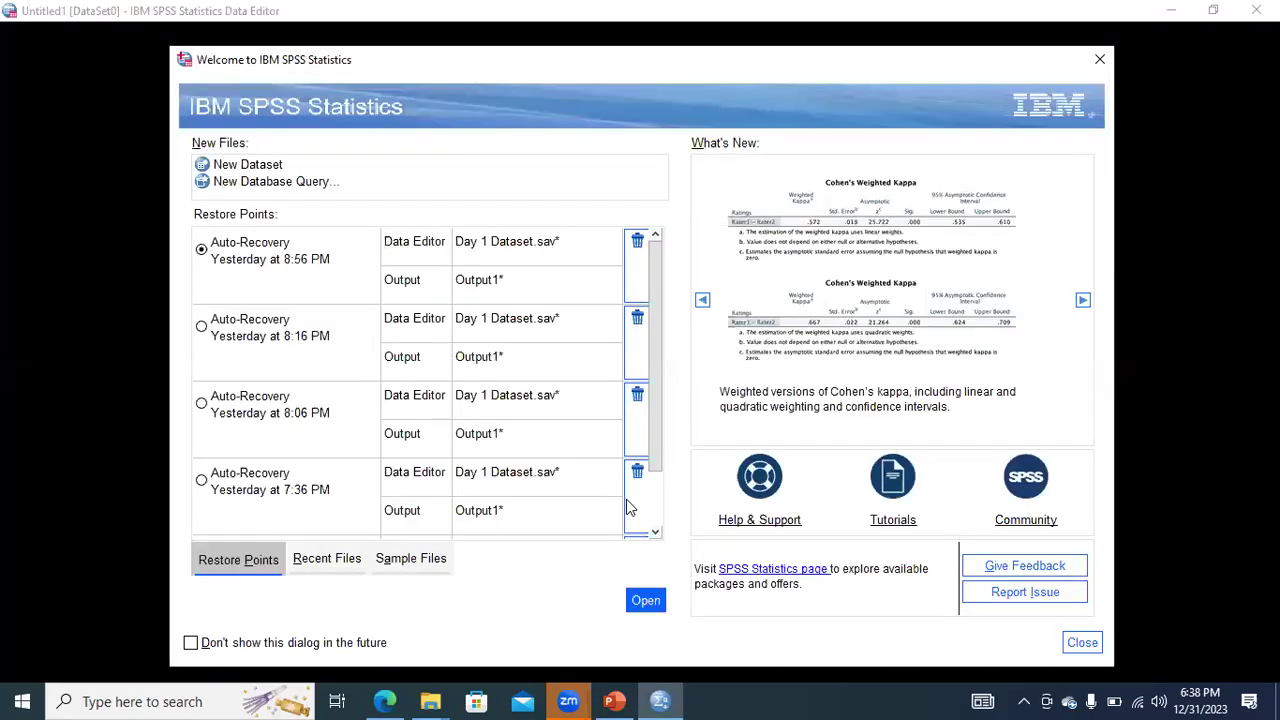
{"action": "left_click", "coordinate": [1100, 62]}
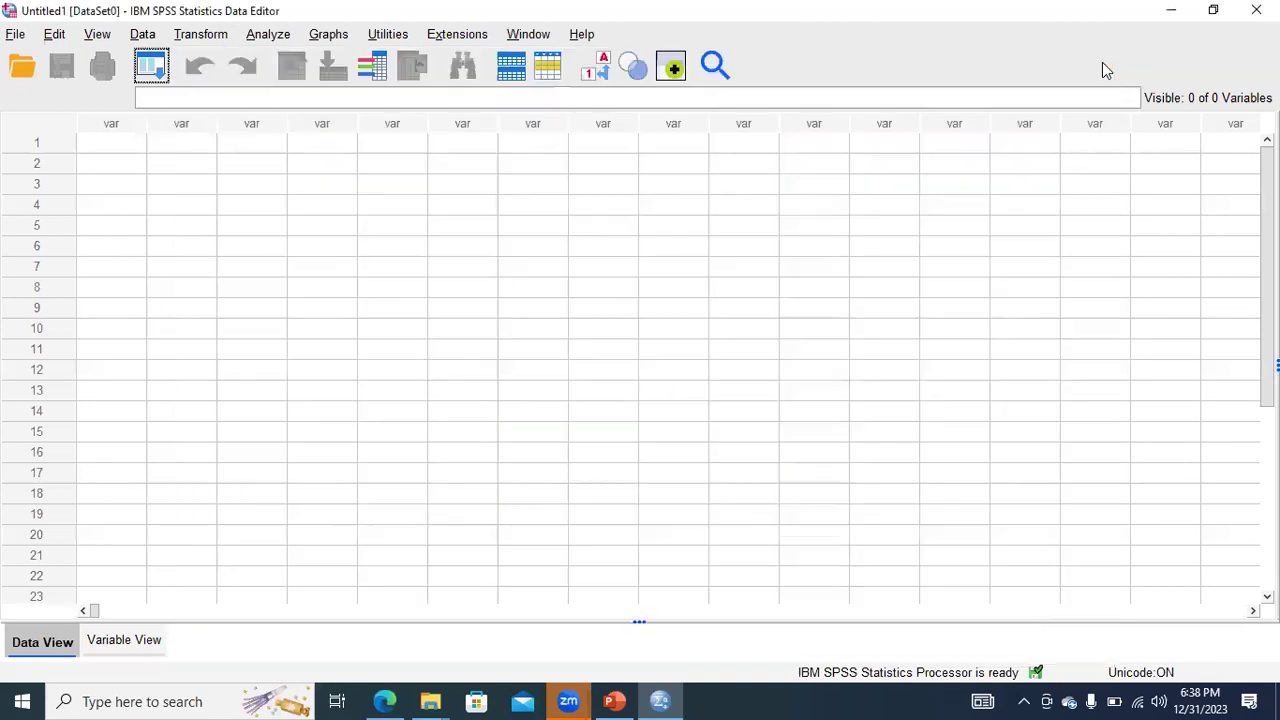
Start opening a data file and browse to 3rd Day > 1. Measured Onced > Data is Normal > Example 1 Dataset
{"action": "left_click", "coordinate": [16, 36]}
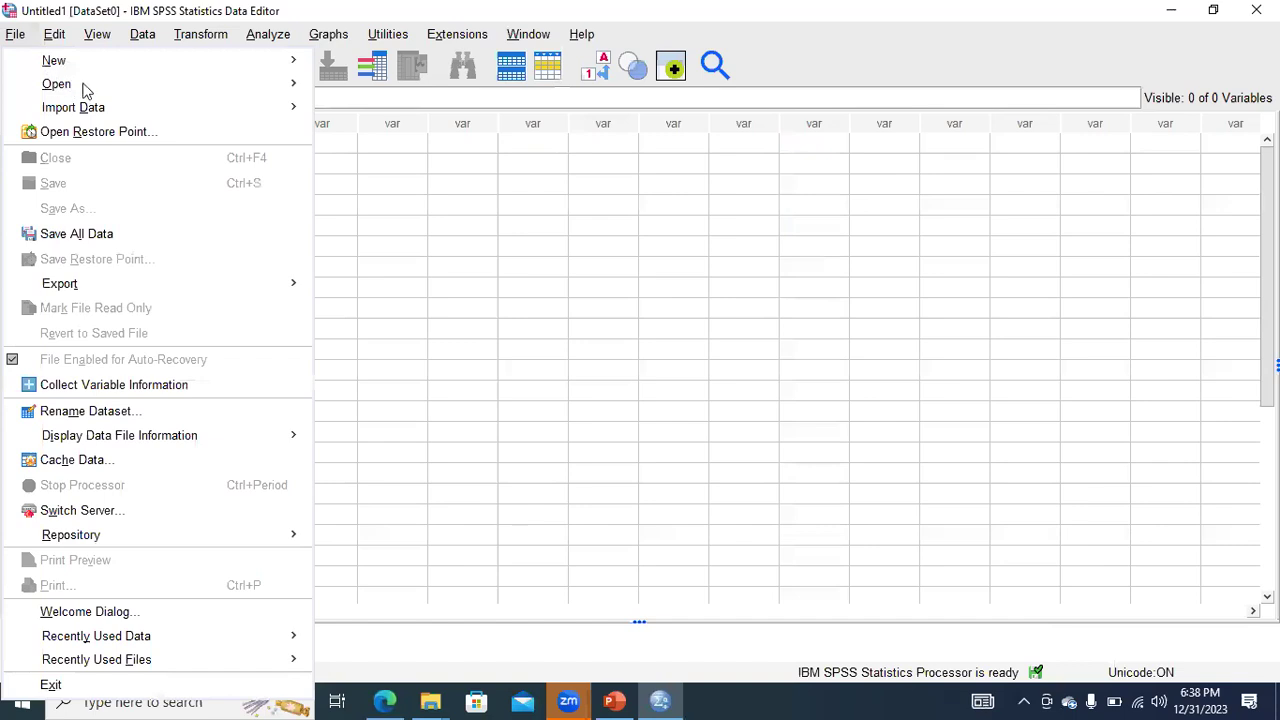
{"action": "mouse_move", "coordinate": [88, 92]}
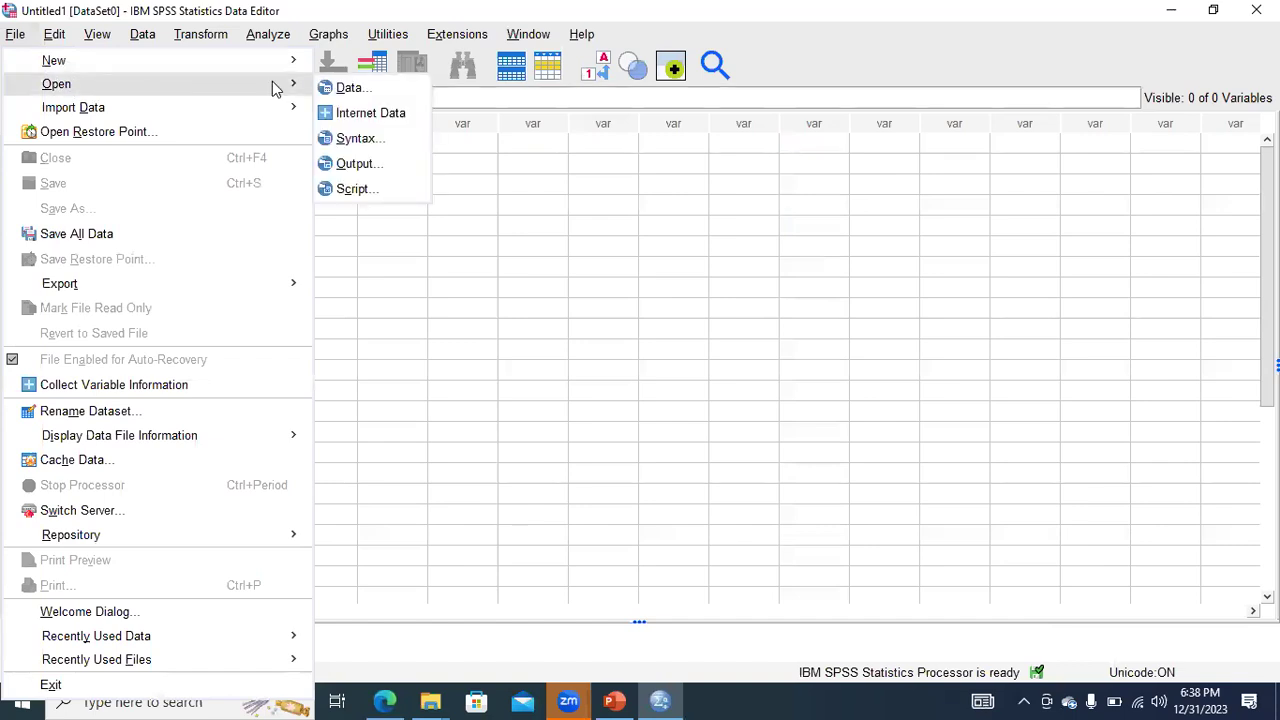
{"action": "left_click", "coordinate": [350, 88]}
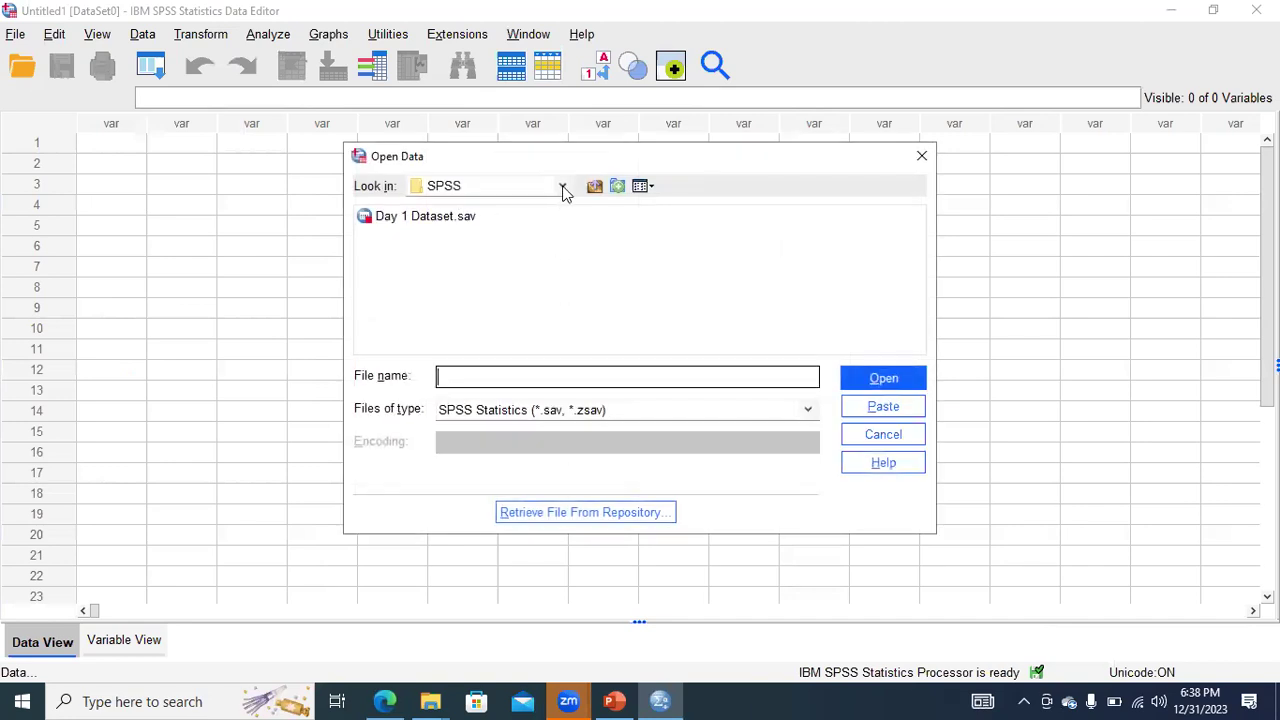
{"action": "left_click", "coordinate": [563, 188]}
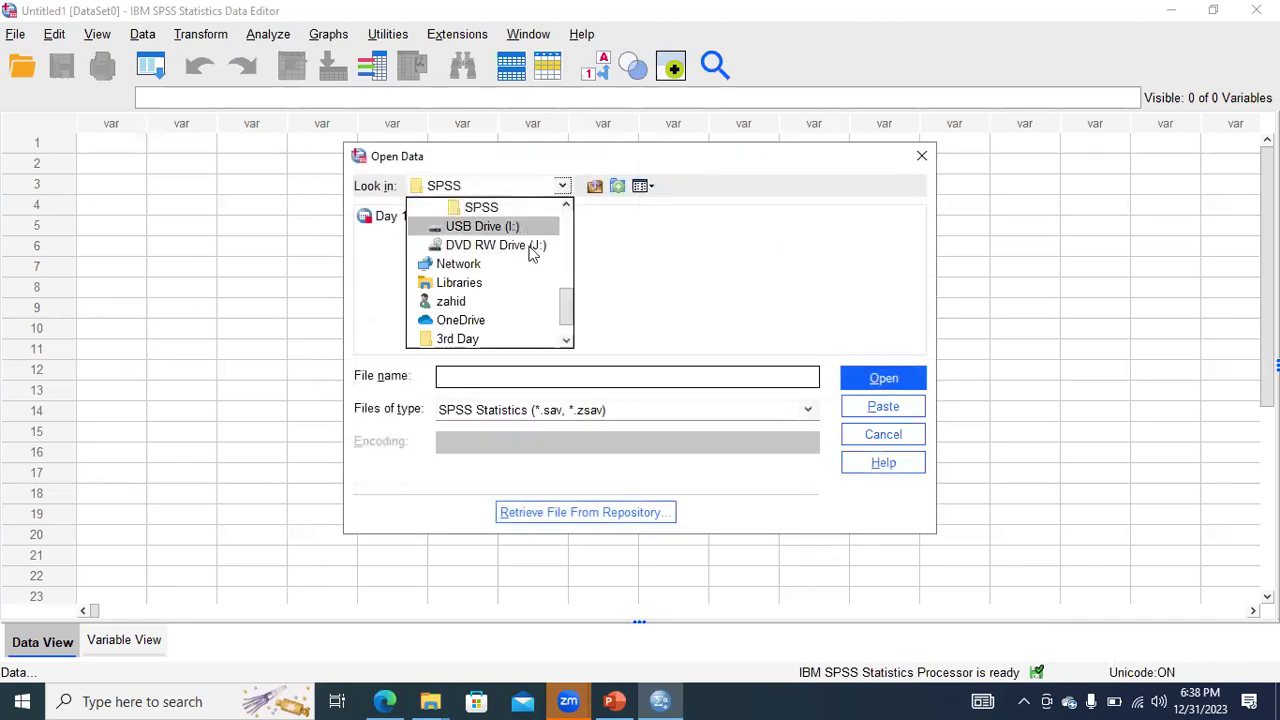
{"action": "left_click", "coordinate": [538, 340]}
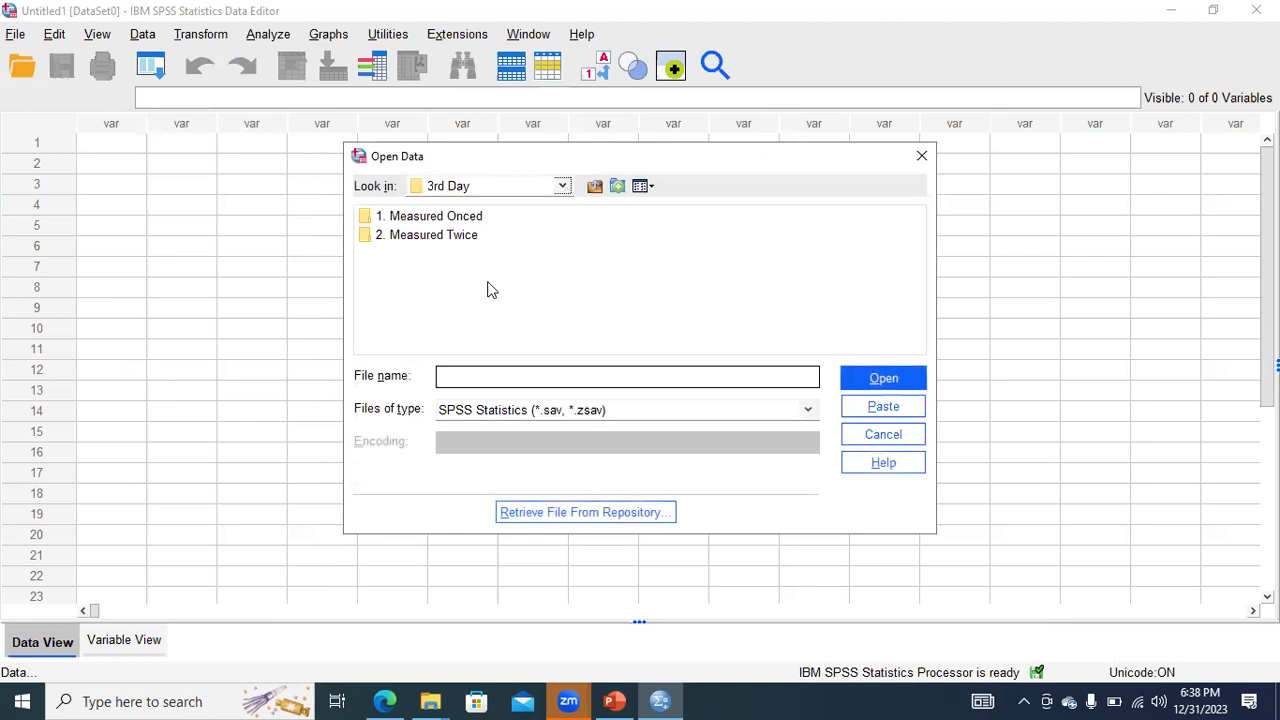
{"action": "double_click", "coordinate": [455, 220]}
{"action": "left_click", "coordinate": [433, 218]}
{"action": "double_click", "coordinate": [433, 218]}
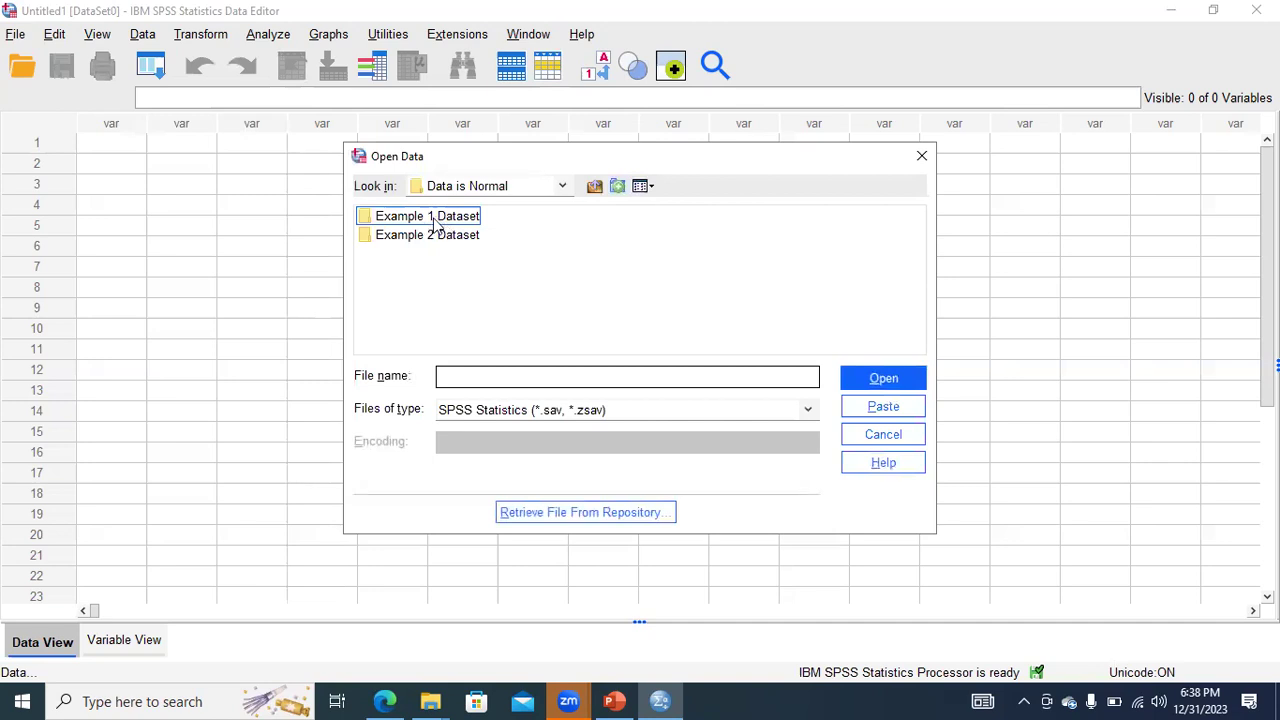
{"action": "double_click", "coordinate": [445, 219]}
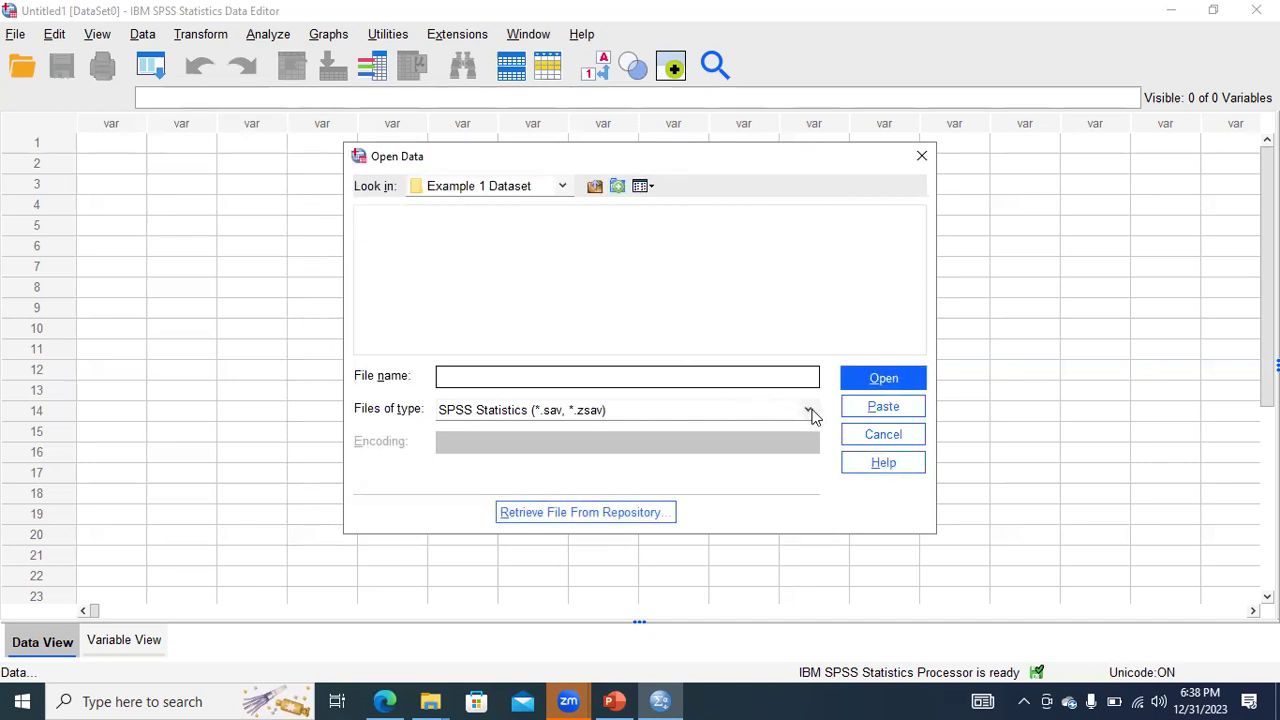
Try the Excel file type for the data file, then set the file type to CSV (*.csv)
{"action": "left_click", "coordinate": [809, 411]}
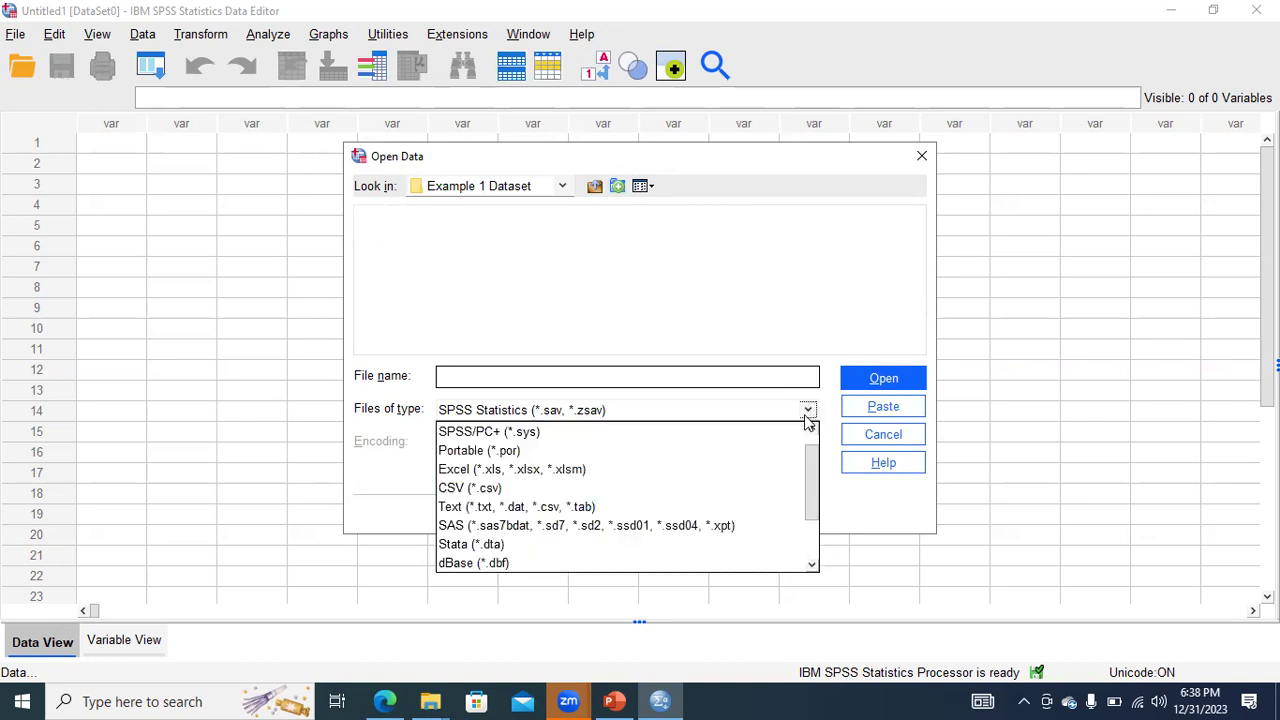
{"action": "left_click", "coordinate": [748, 470]}
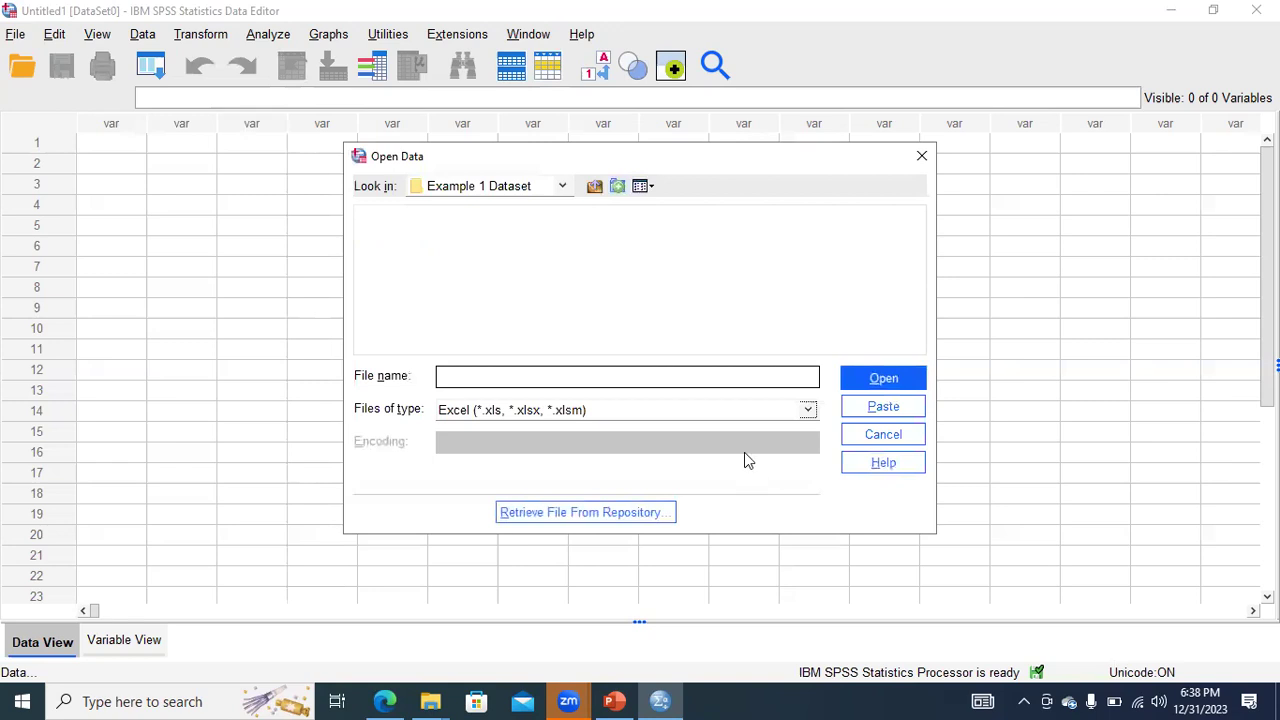
{"action": "left_click", "coordinate": [808, 410]}
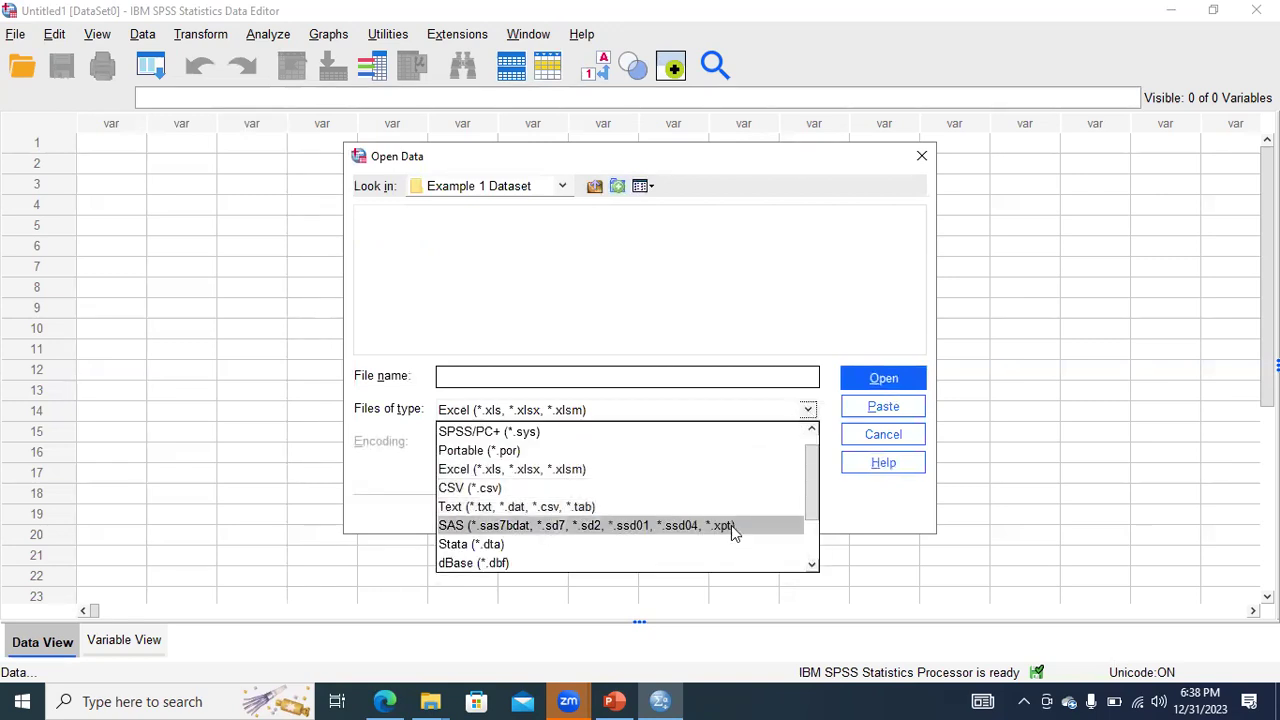
{"action": "left_click", "coordinate": [729, 491]}
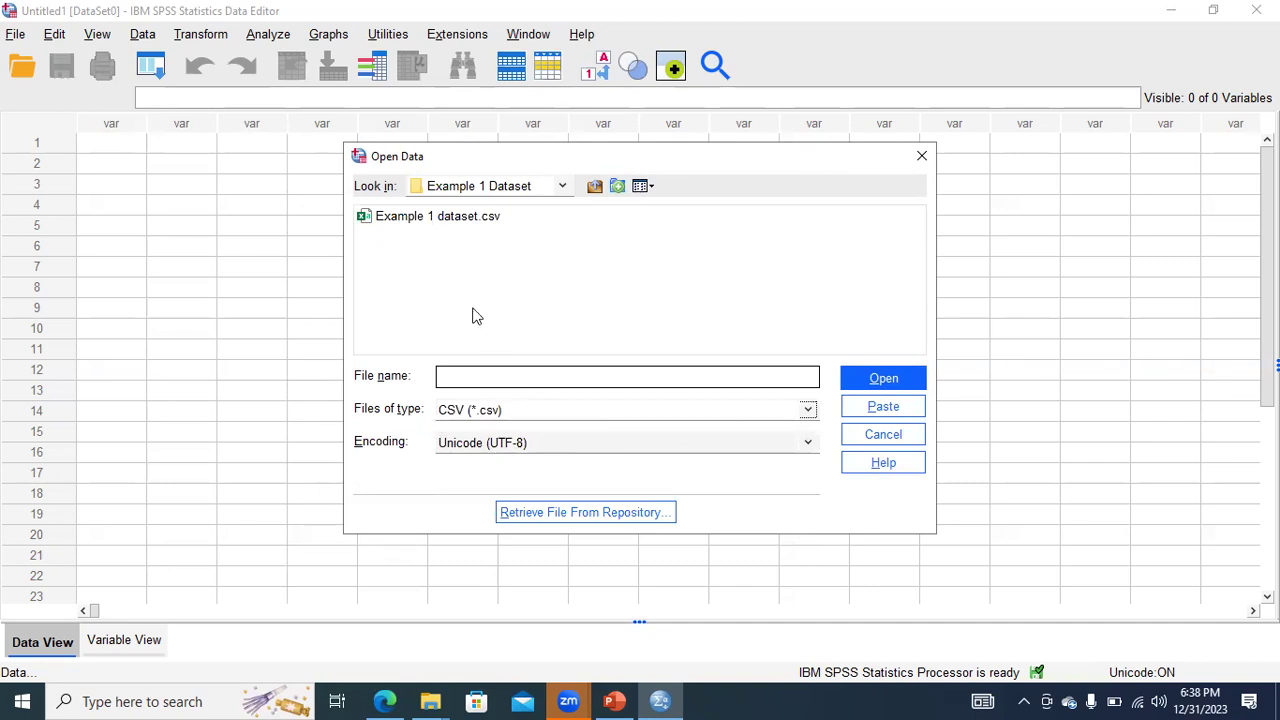
Try to import Example 1 dataset.csv through the Text Import Wizard with the fixed-width arrangement
{"action": "left_click", "coordinate": [436, 218]}
{"action": "left_click", "coordinate": [890, 377]}
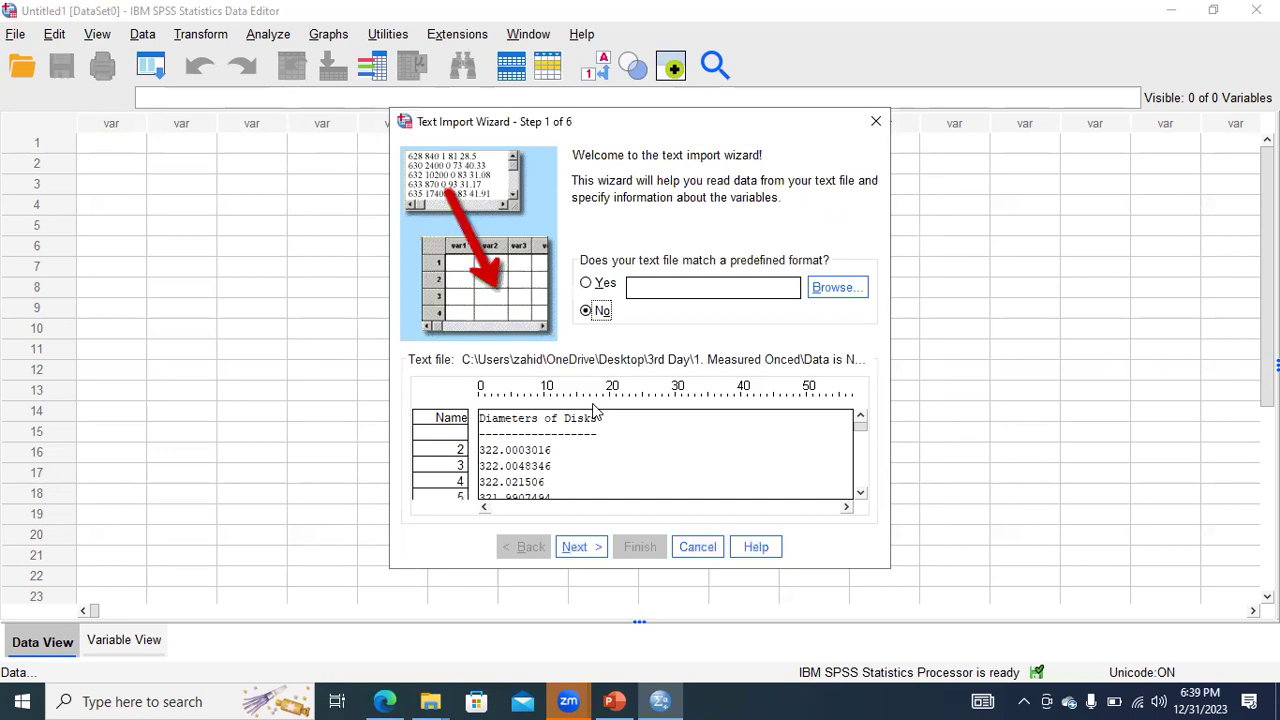
{"action": "left_click", "coordinate": [590, 548]}
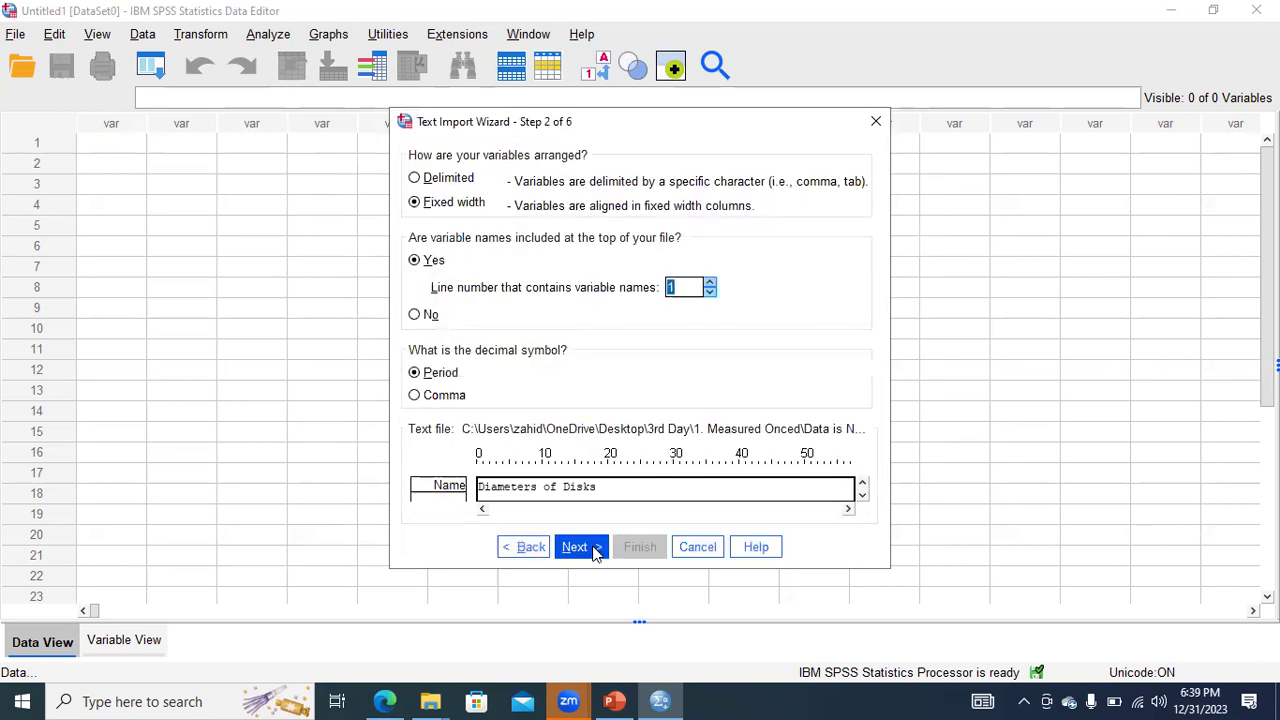
{"action": "left_click", "coordinate": [592, 551]}
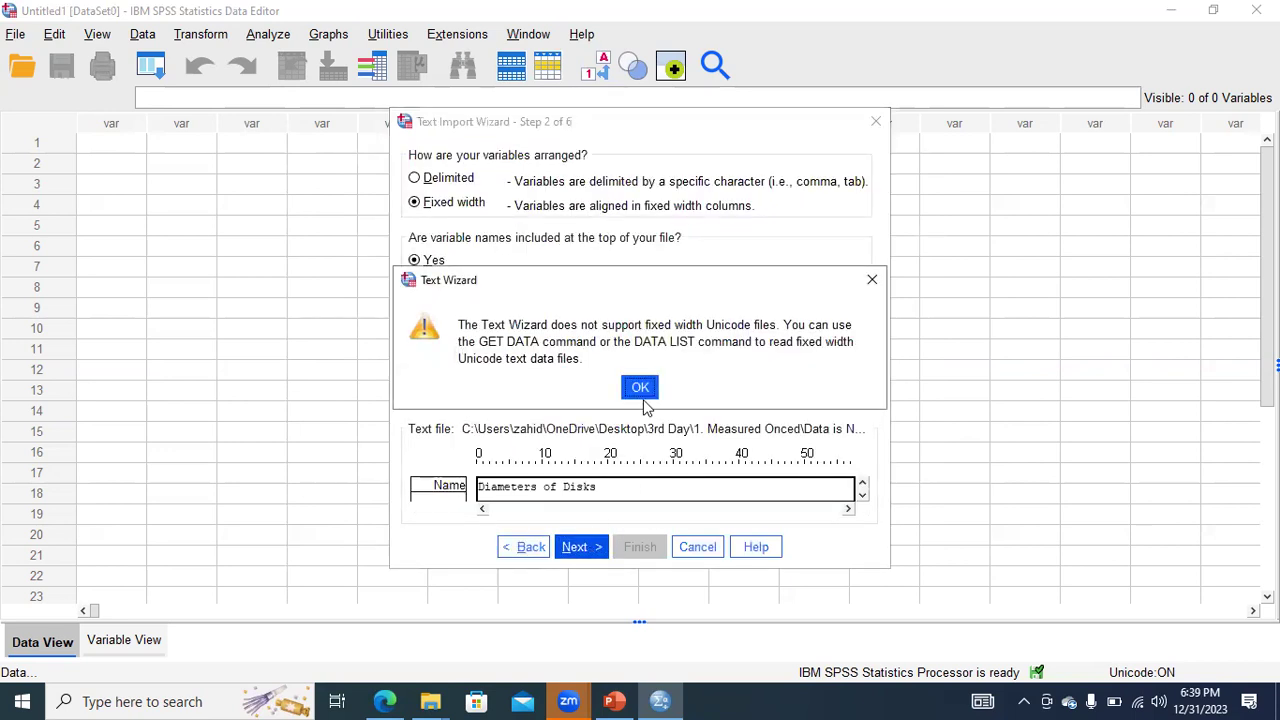
{"action": "left_click", "coordinate": [641, 392]}
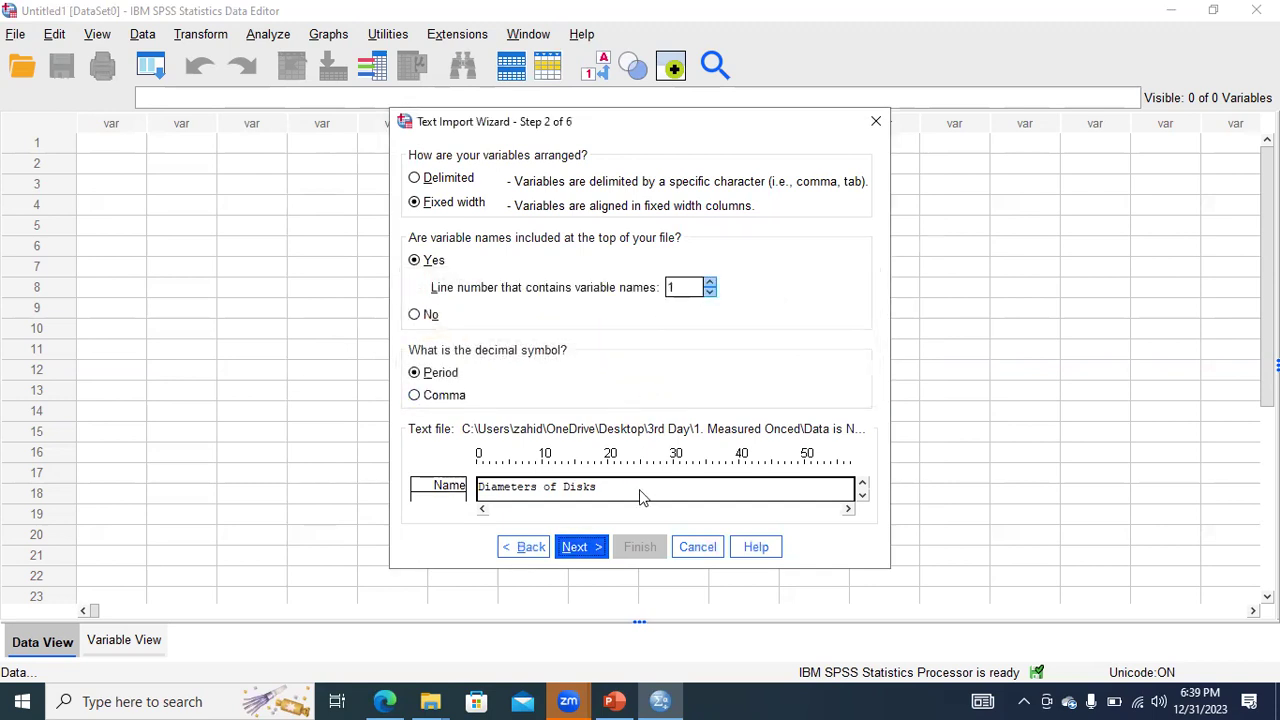
{"action": "left_click", "coordinate": [588, 549]}
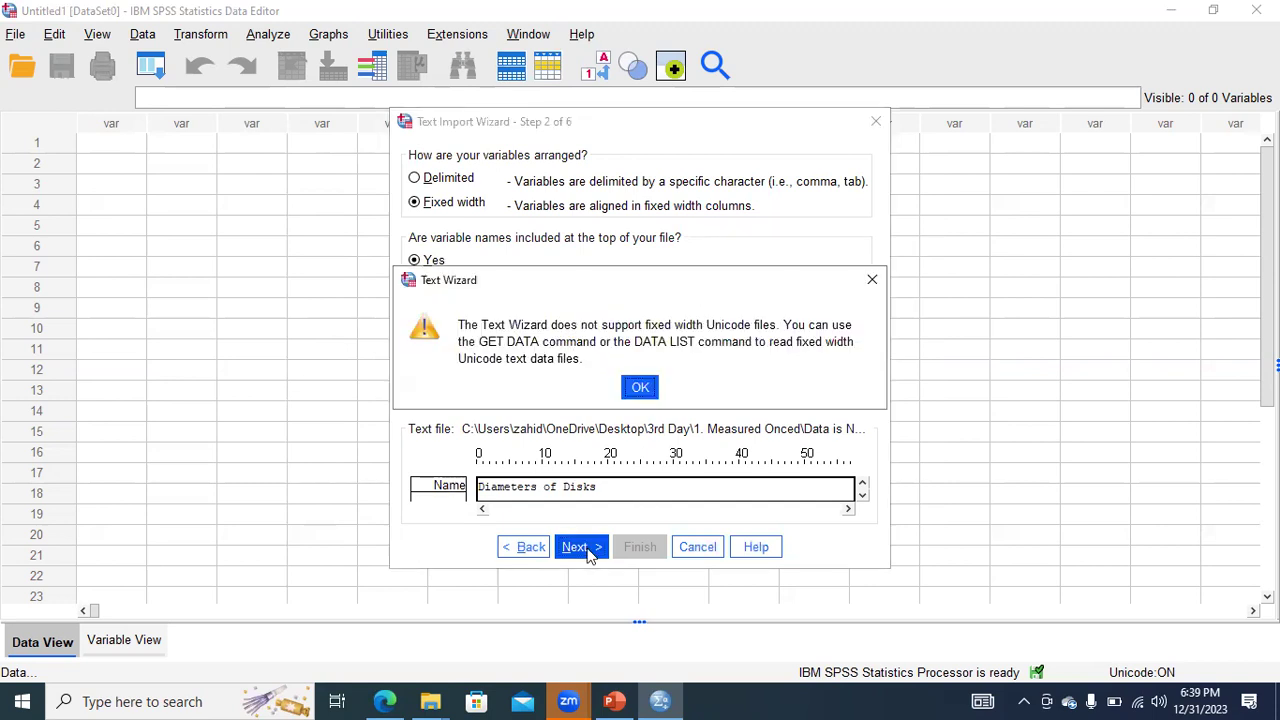
{"action": "left_click", "coordinate": [641, 389]}
{"action": "left_click", "coordinate": [875, 121]}
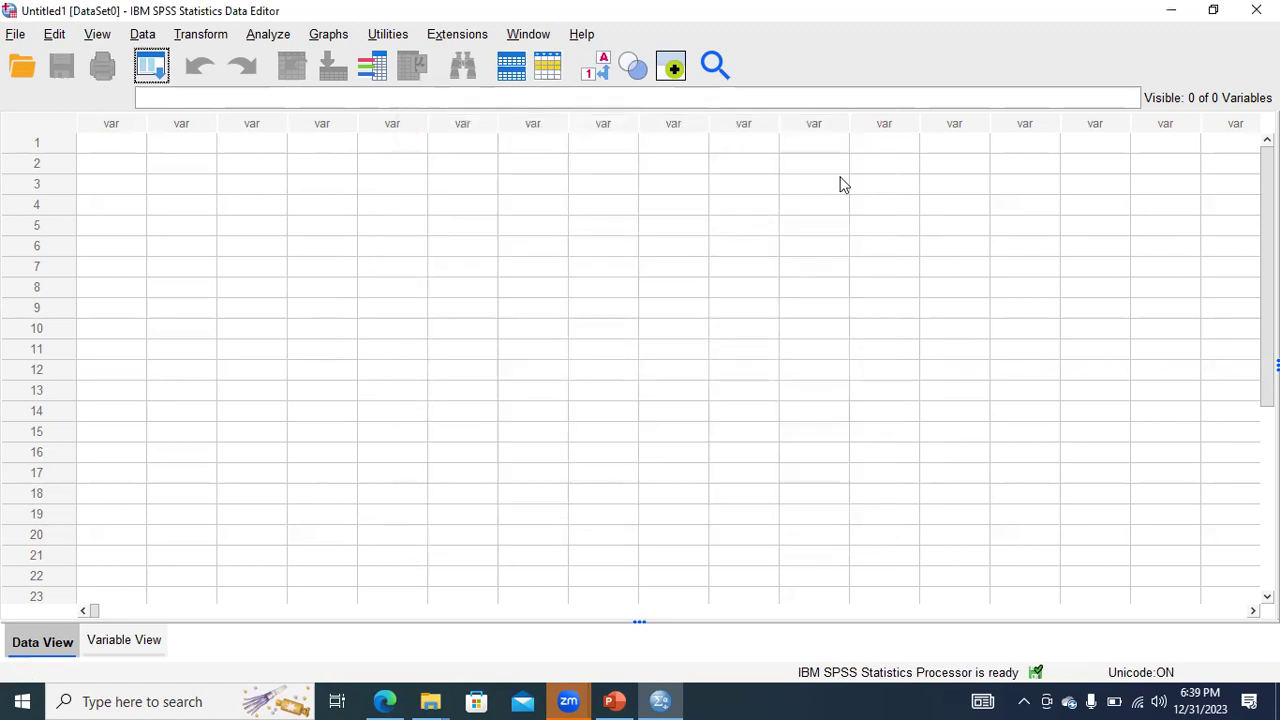
{"action": "left_click", "coordinate": [135, 645]}
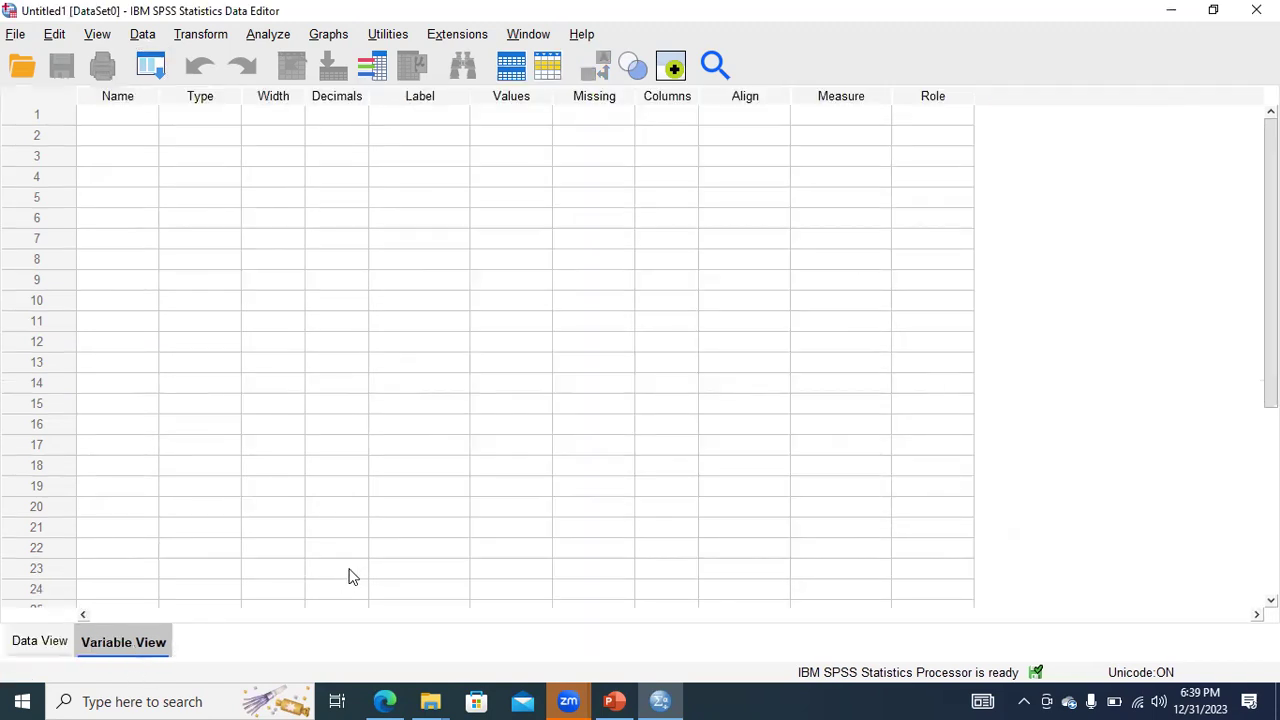
{"action": "left_click", "coordinate": [50, 641]}
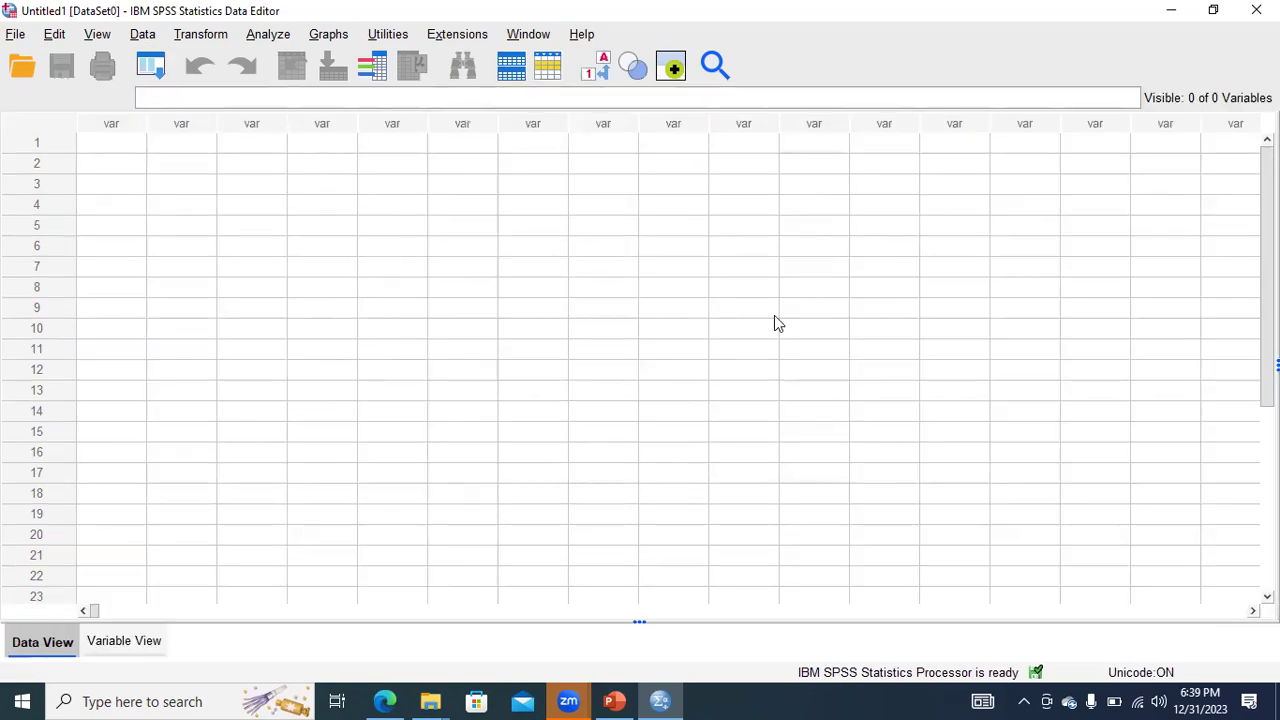
Open the Example 1 dataset file in Excel from the desktop folder 3rd Day > 1. Measured Onced > Data is Normal > Example 1 Dataset
{"action": "left_click", "coordinate": [1171, 10]}
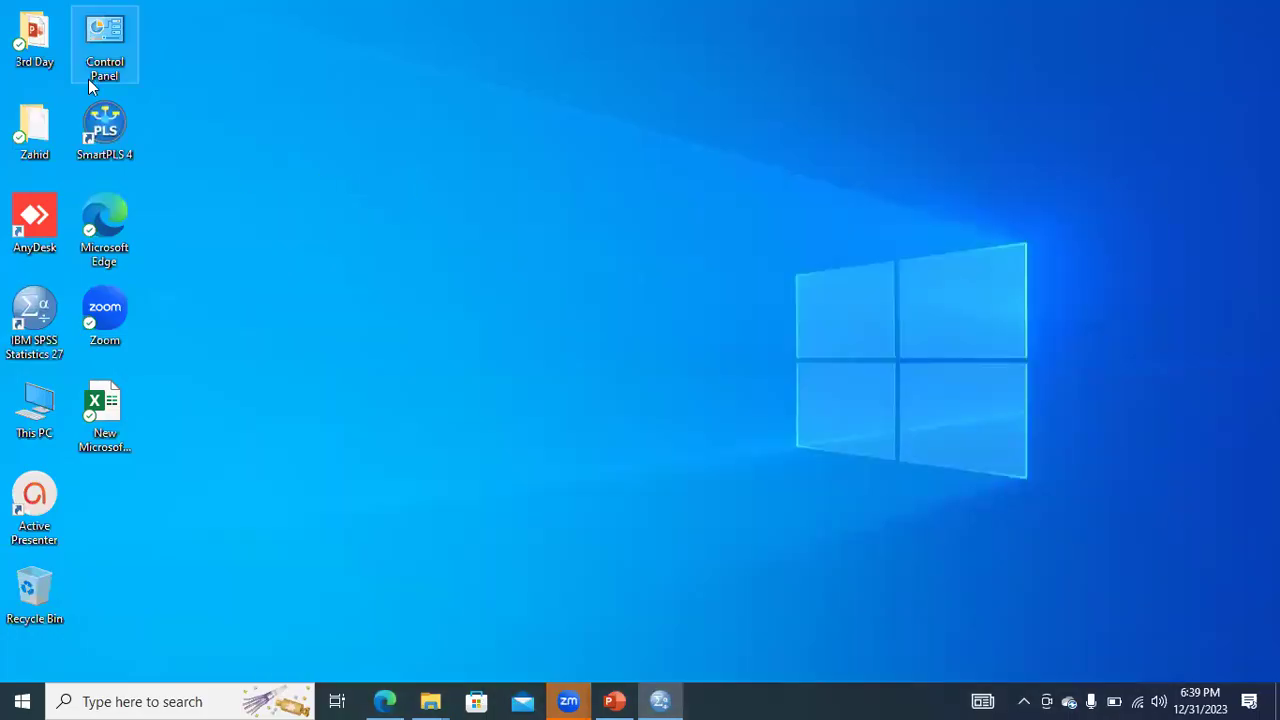
{"action": "double_click", "coordinate": [50, 45]}
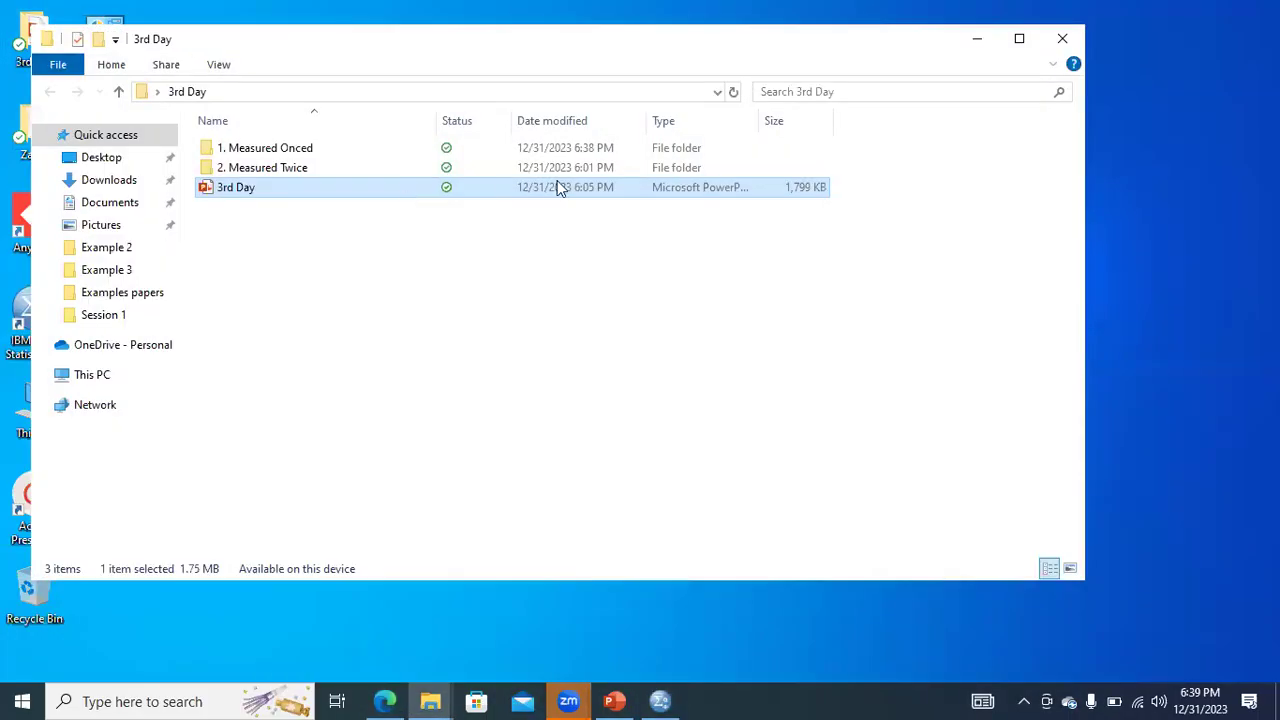
{"action": "left_click", "coordinate": [401, 152]}
{"action": "double_click", "coordinate": [401, 152]}
{"action": "double_click", "coordinate": [257, 149]}
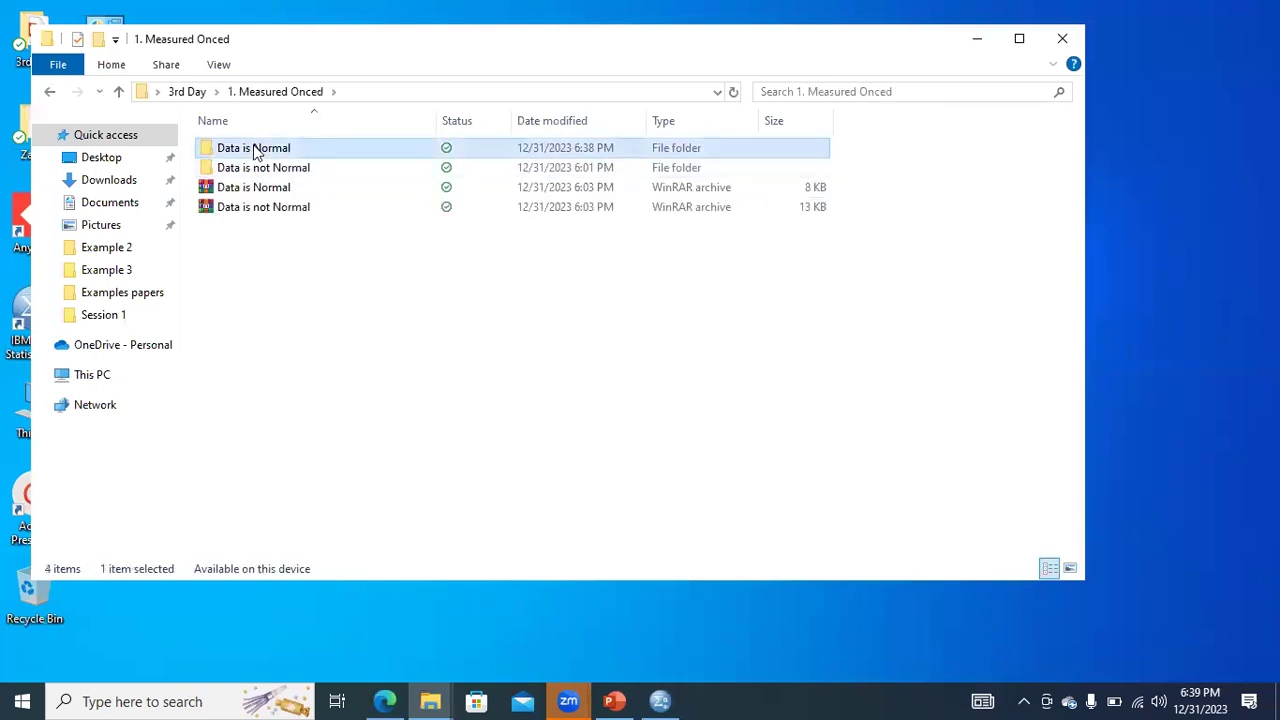
{"action": "left_click", "coordinate": [262, 151]}
{"action": "double_click", "coordinate": [262, 151]}
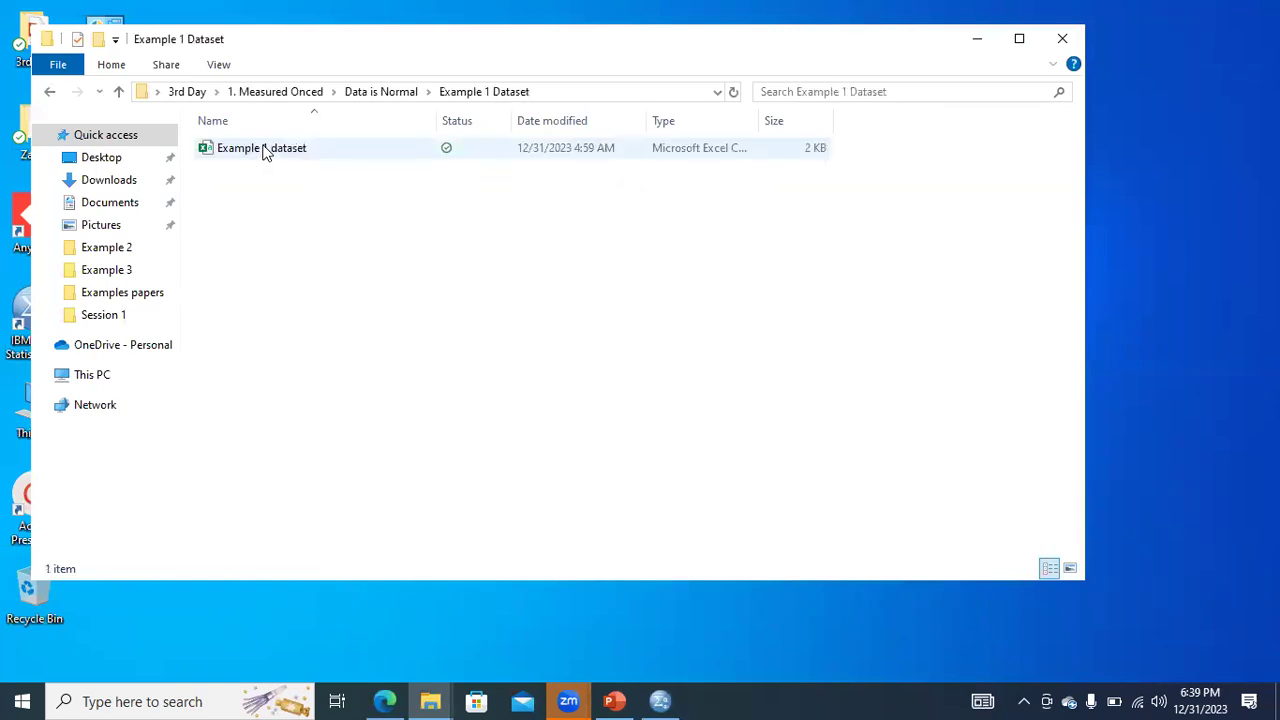
{"action": "double_click", "coordinate": [265, 151]}
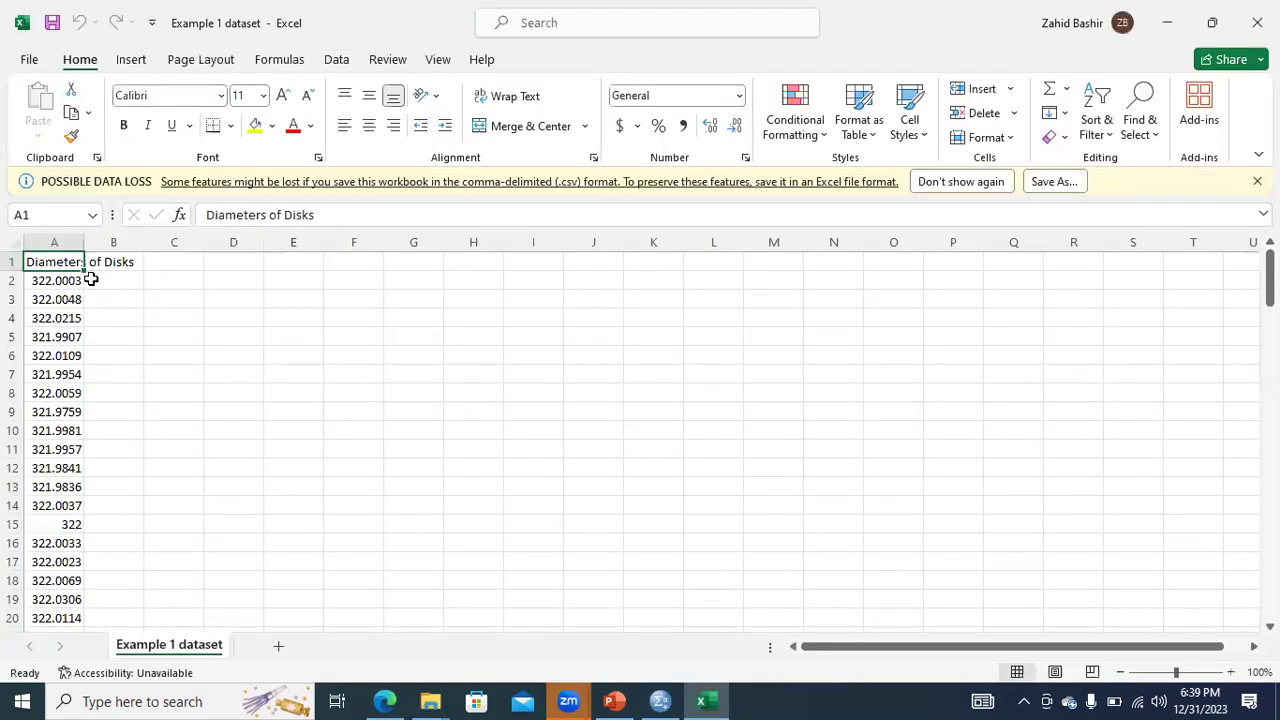
Widen column A to fit its contents and copy the Diameters of Disks data in A1:A129
{"action": "double_click", "coordinate": [84, 242]}
{"action": "left_click_drag", "start_coordinate": [84, 260], "coordinate": [91, 482]}
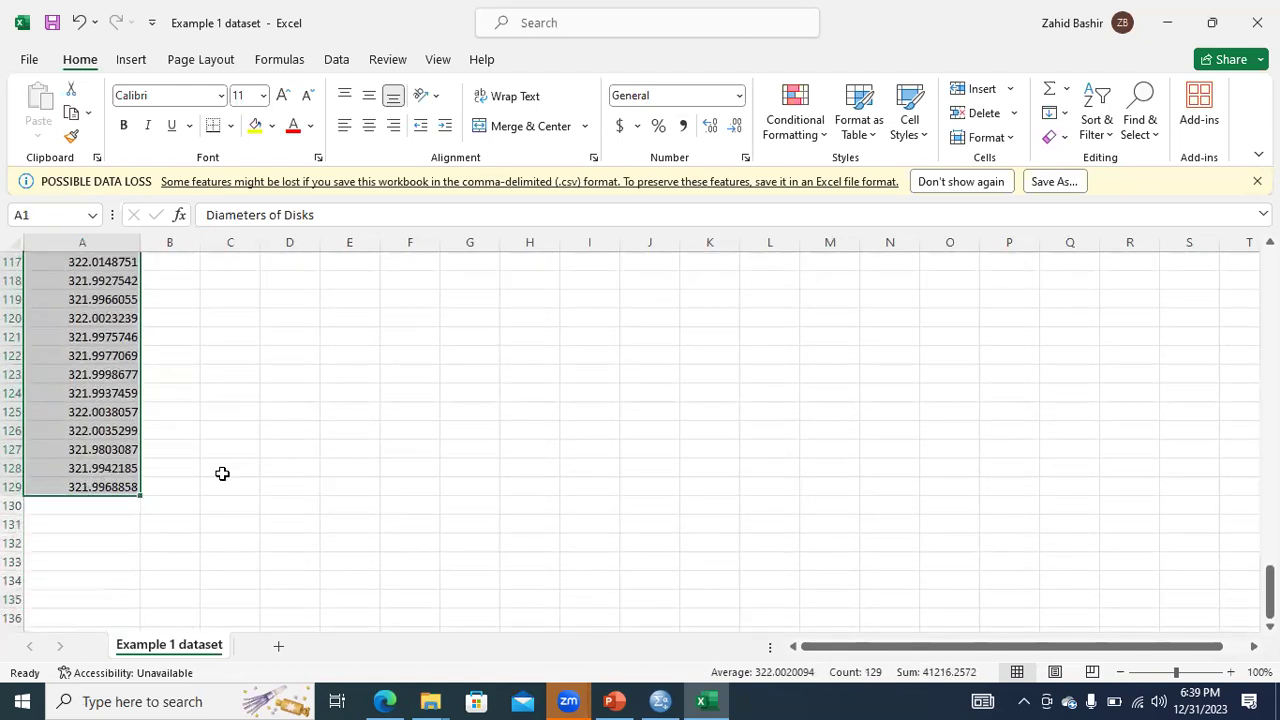
{"action": "key", "text": "ctrl+c"}
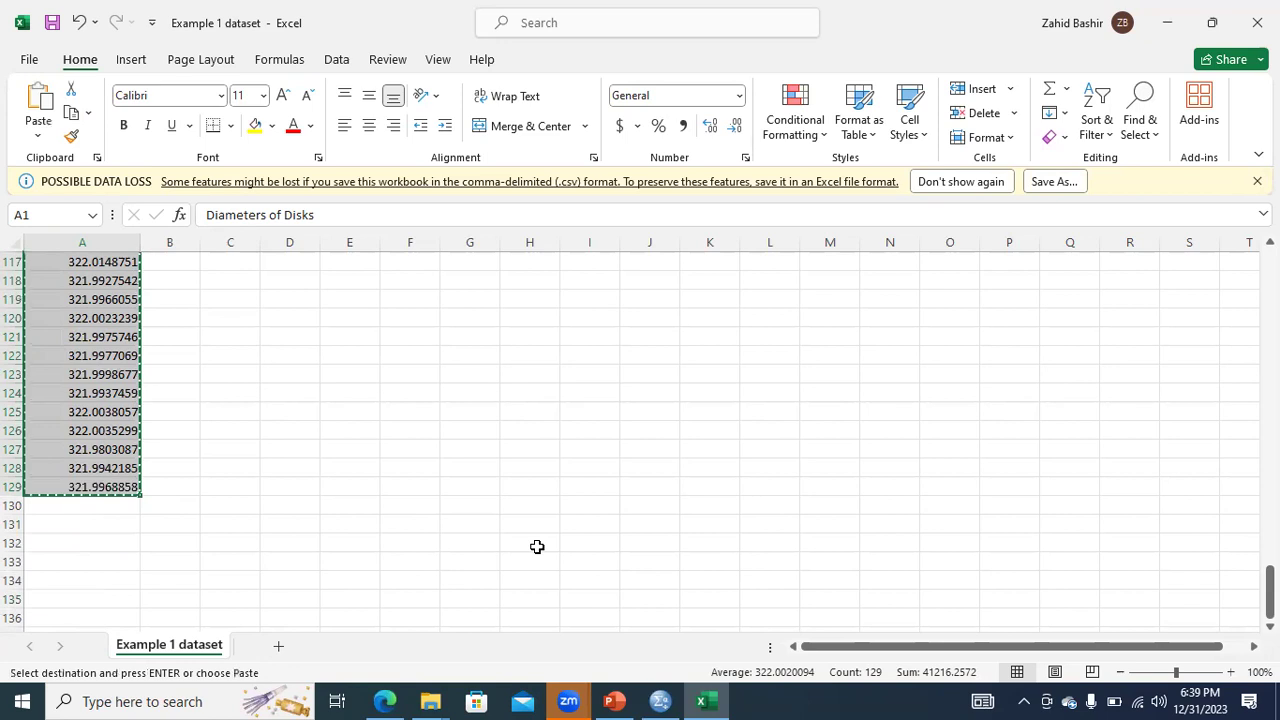
Switch to the SPSS Data Editor and paste the copied diameters into the first column starting at row 1 of Data View
{"action": "left_click", "coordinate": [660, 701]}
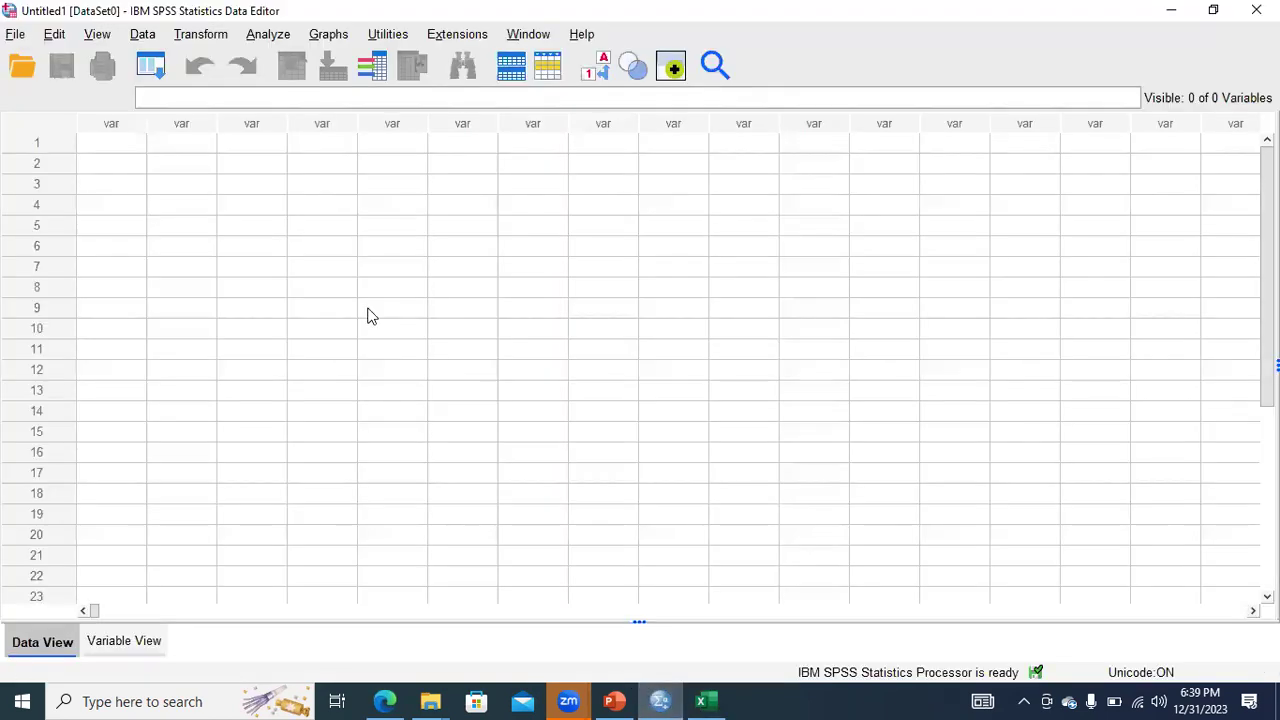
{"action": "left_click", "coordinate": [124, 641]}
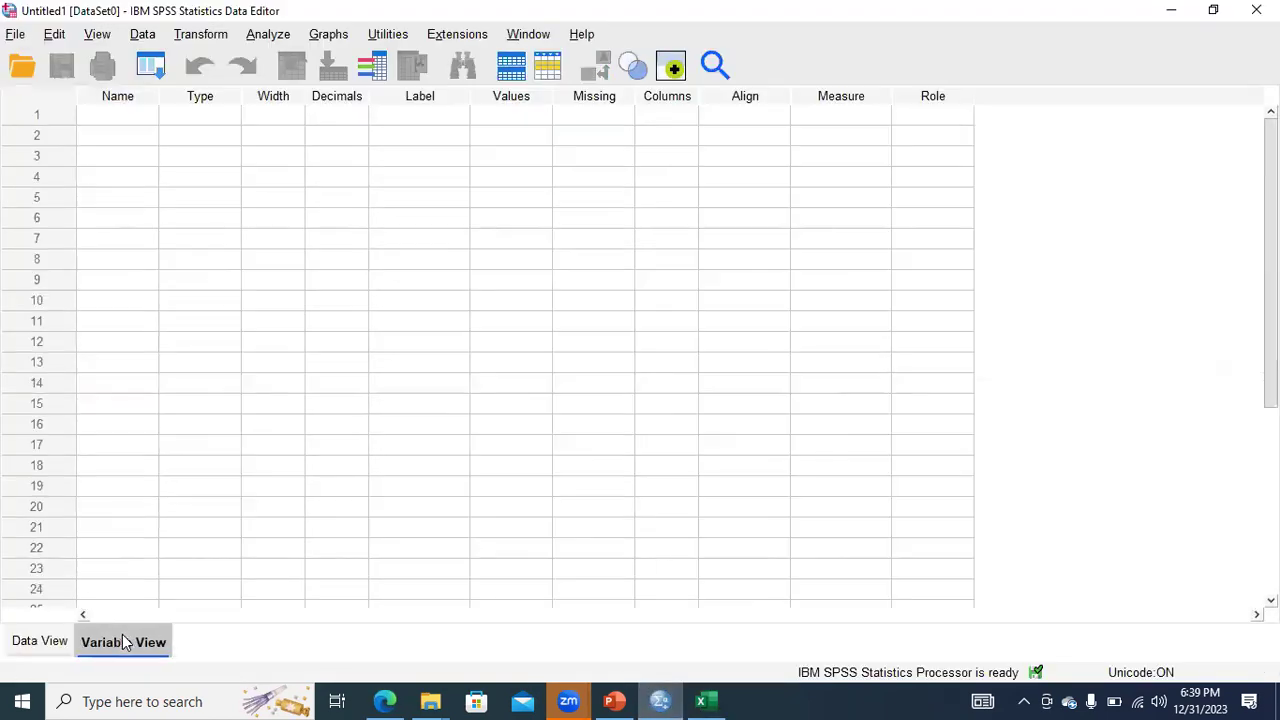
{"action": "left_click", "coordinate": [40, 641]}
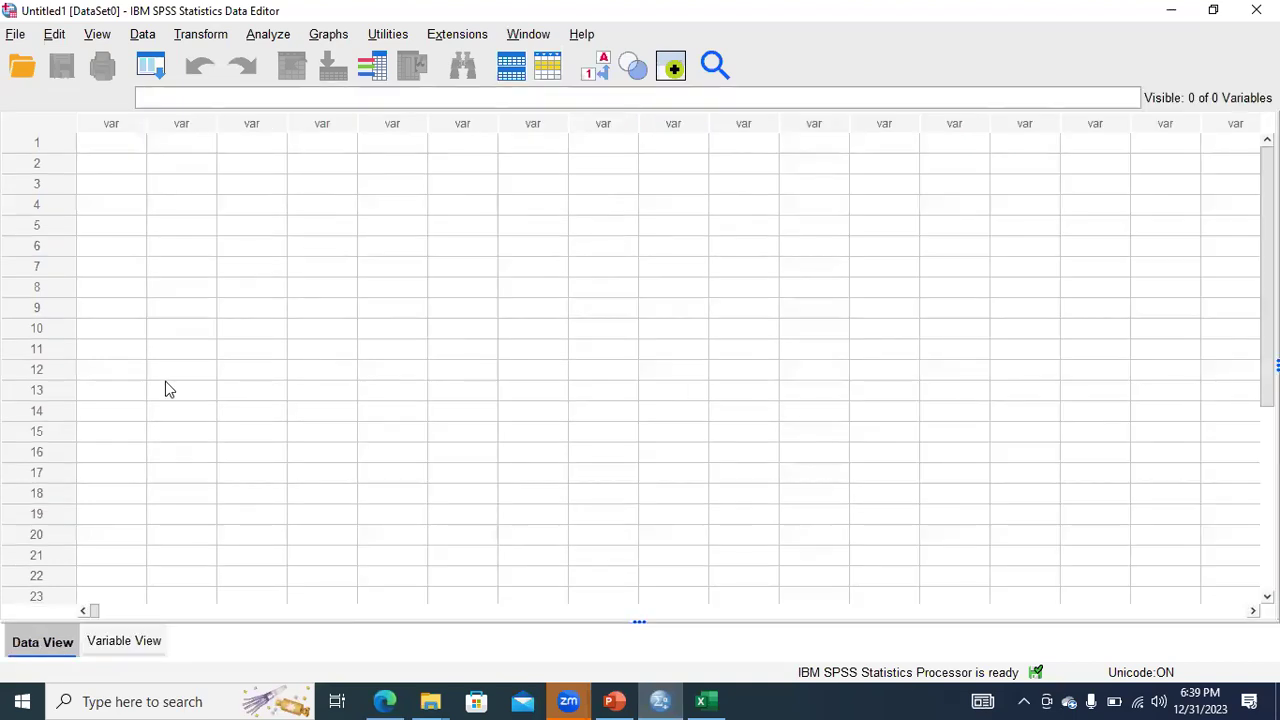
{"action": "left_click", "coordinate": [113, 151]}
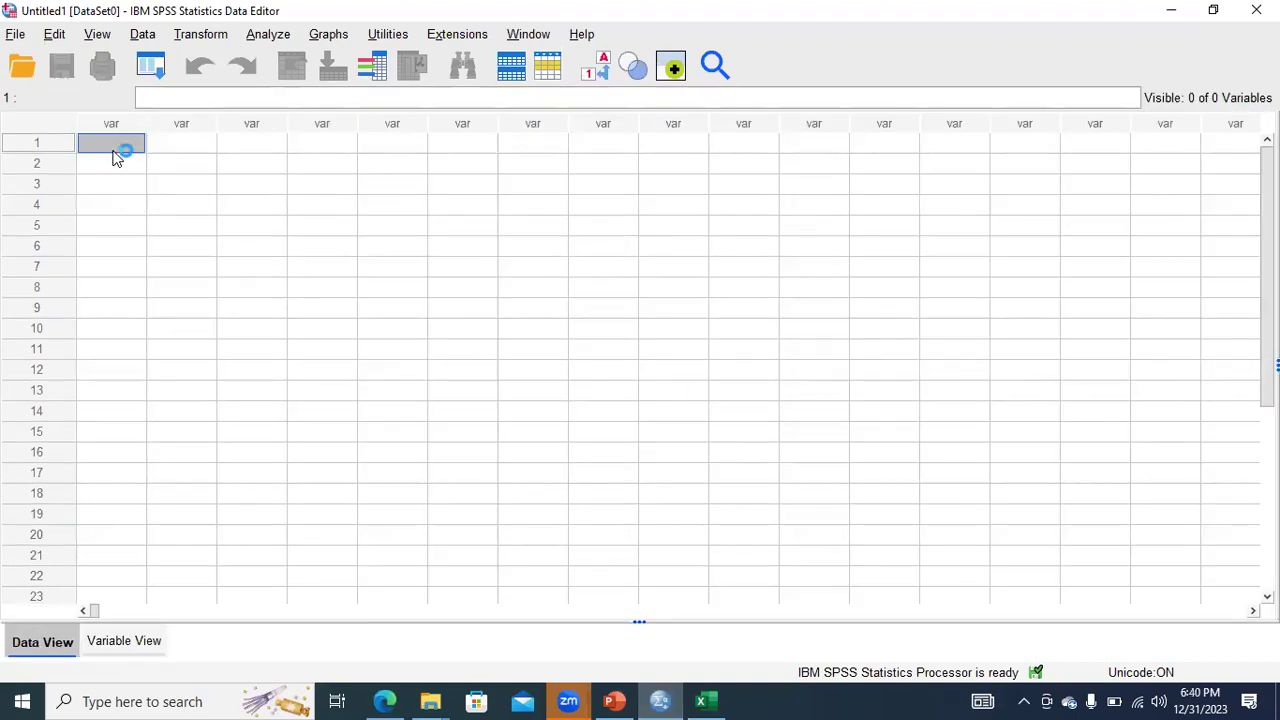
{"action": "key", "text": "ctrl+v"}
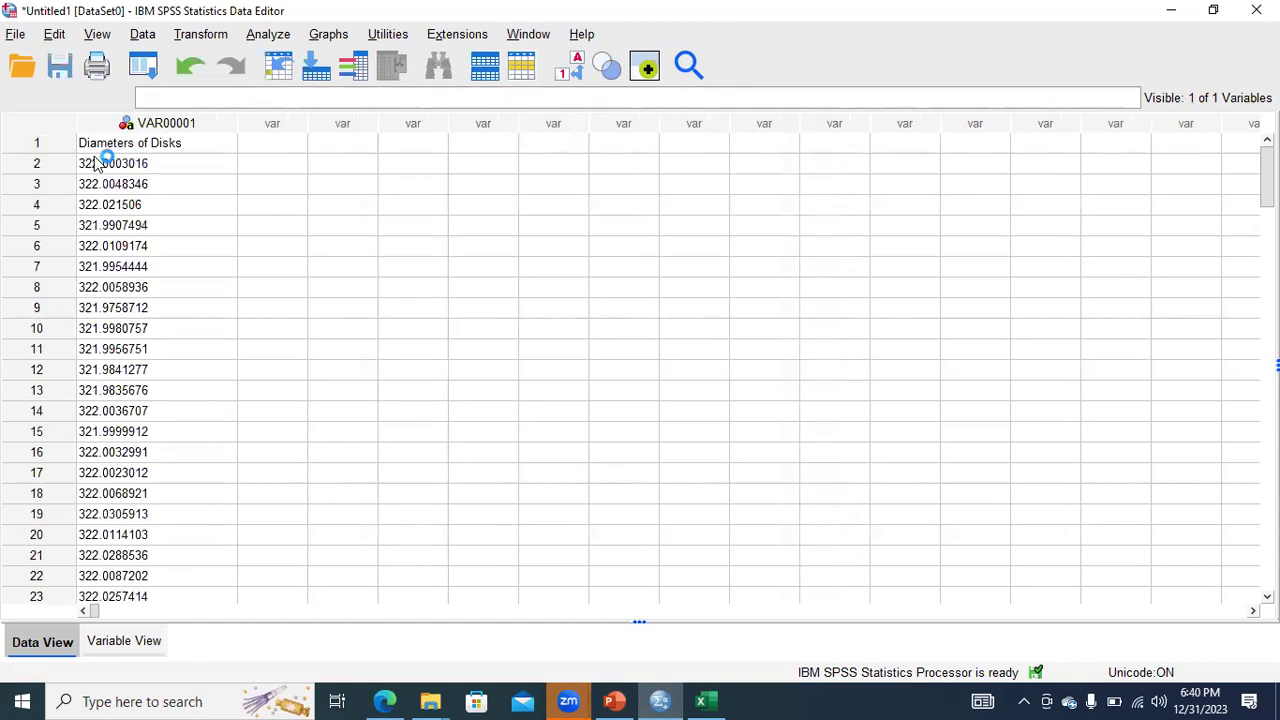
Cut the first case, which holds the heading text Diameters of Disks, from the pasted data
{"action": "left_click", "coordinate": [54, 146]}
{"action": "right_click", "coordinate": [55, 150]}
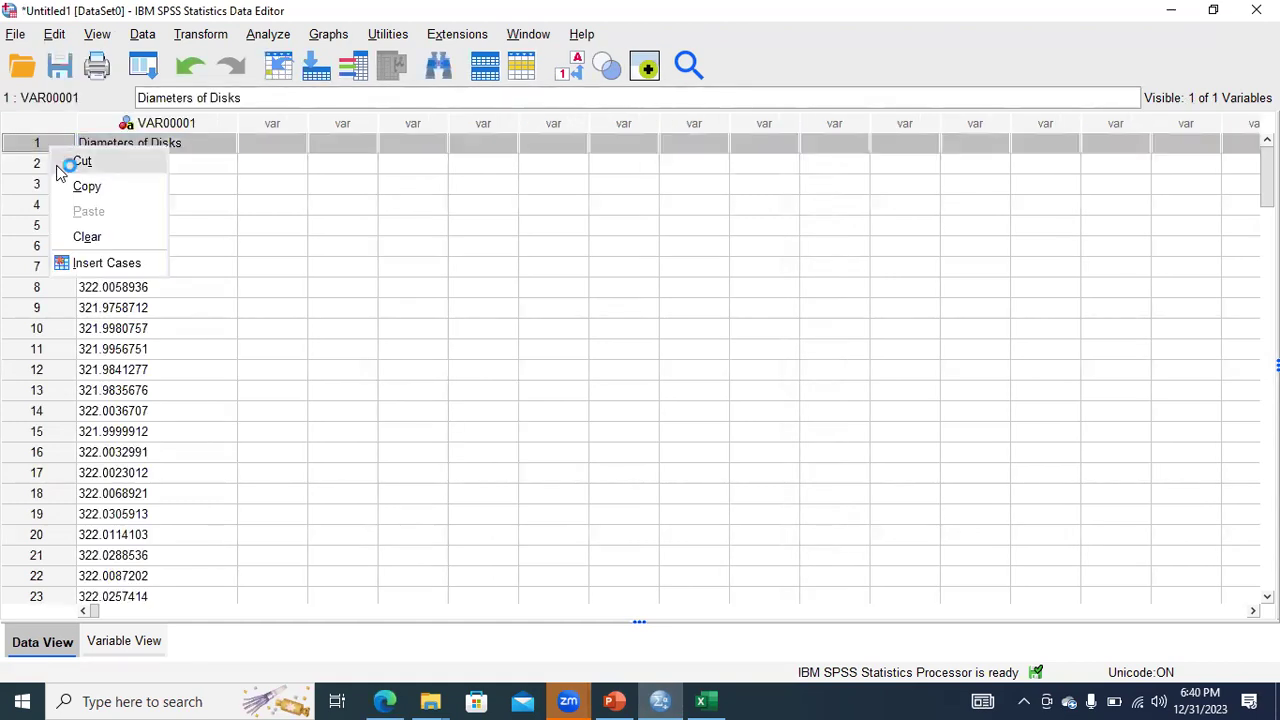
{"action": "left_click", "coordinate": [104, 170]}
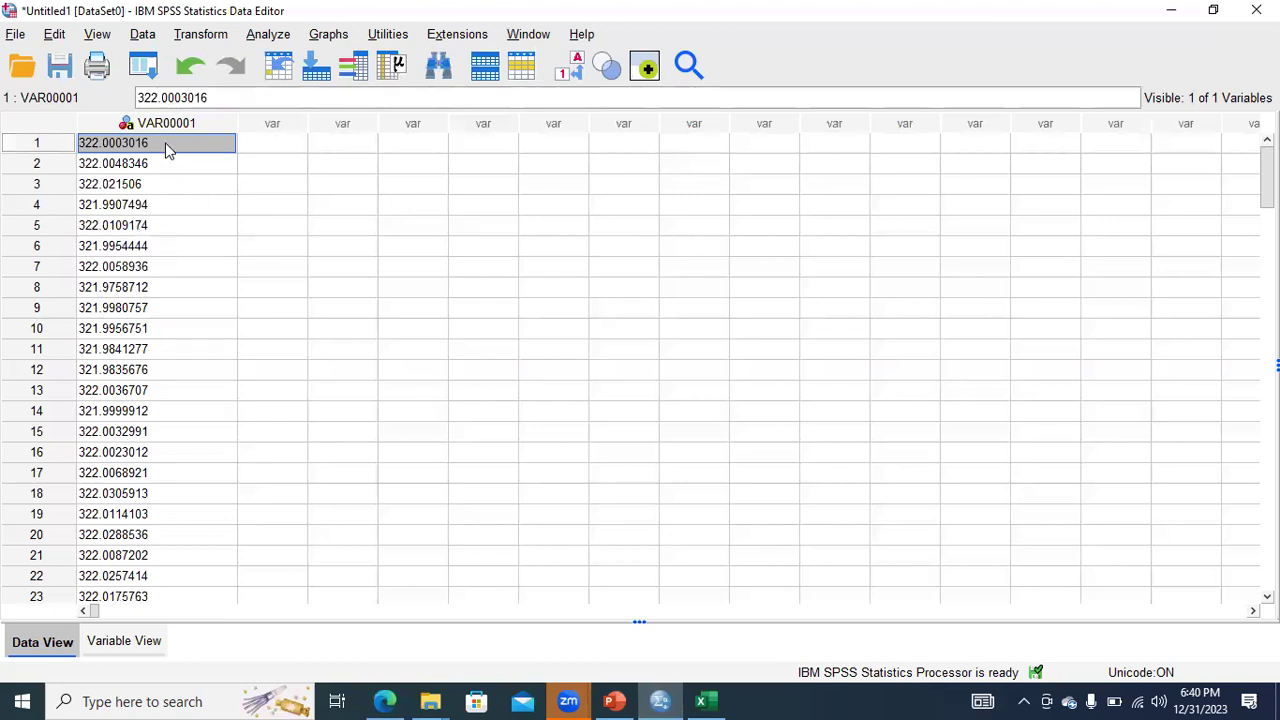
Rename the pasted variable to Diameters in Variable View
{"action": "left_click", "coordinate": [124, 641]}
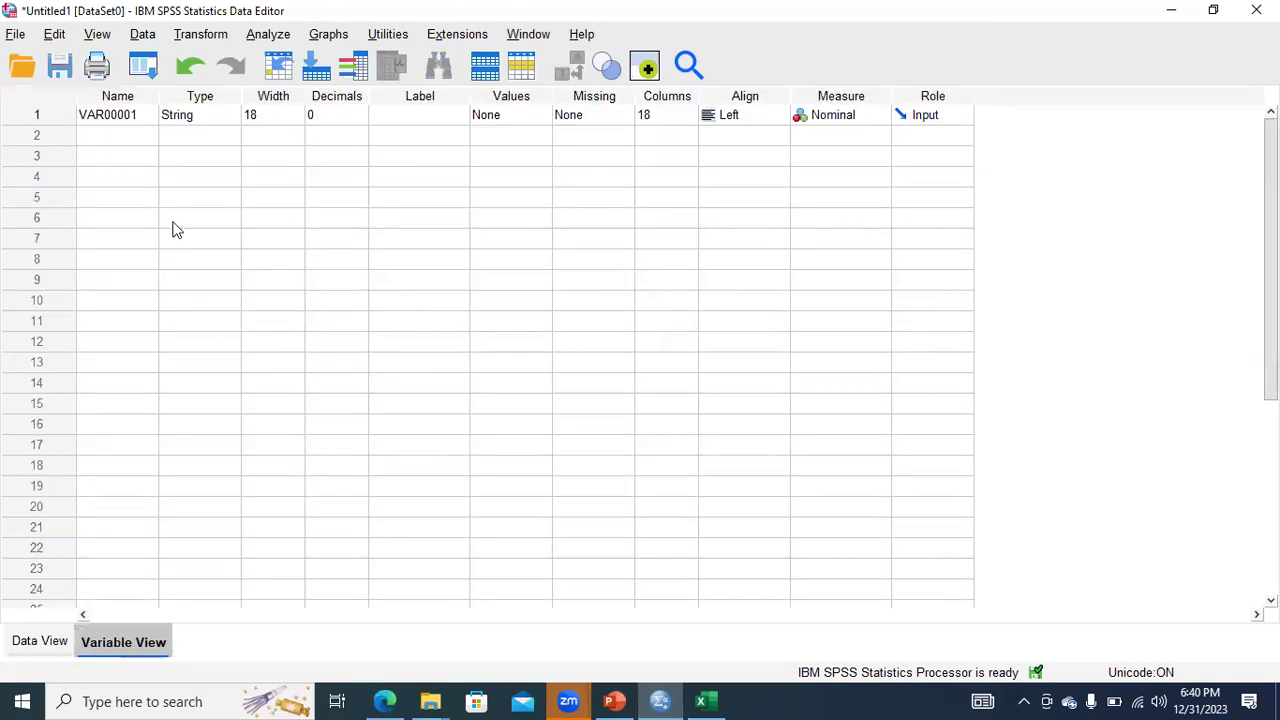
{"action": "double_click", "coordinate": [118, 116]}
{"action": "left_click_drag", "start_coordinate": [137, 116], "coordinate": [80, 115]}
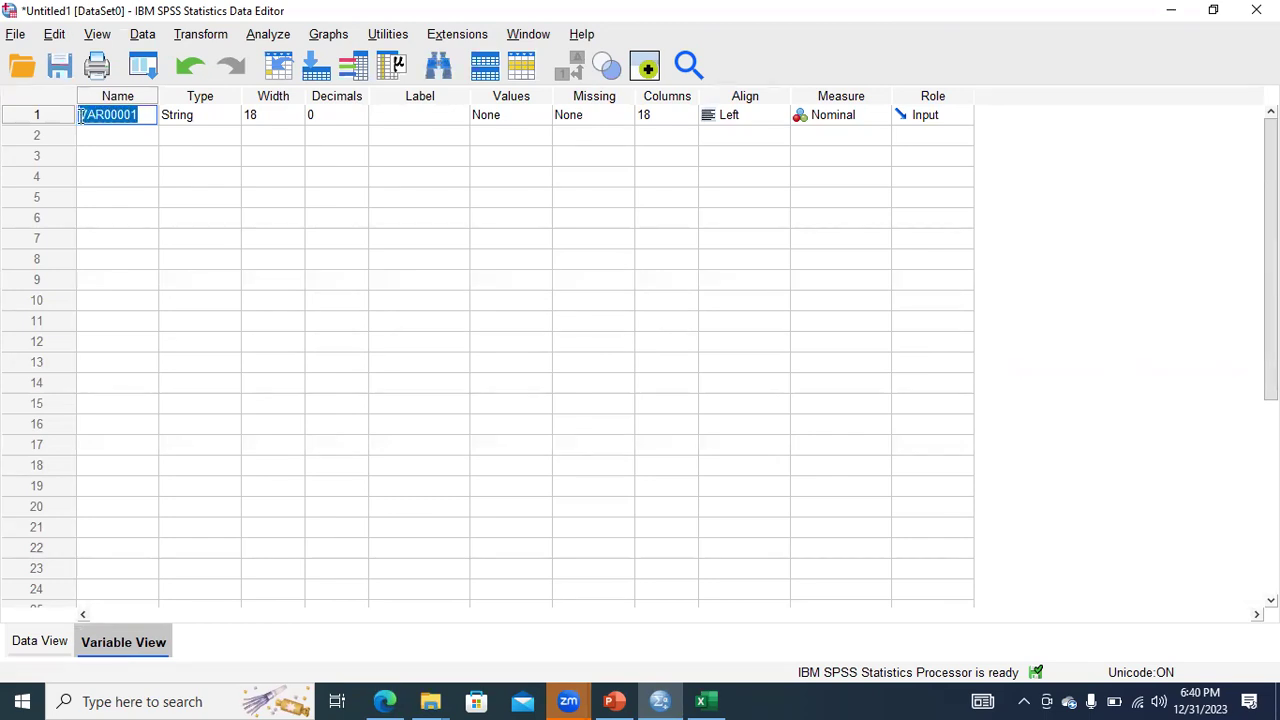
{"action": "key", "text": "BackSpace"}
{"action": "type", "text": "Diameters"}
Set the Diameters variable's type to Numeric and its measure to Scale
{"action": "left_click", "coordinate": [229, 122]}
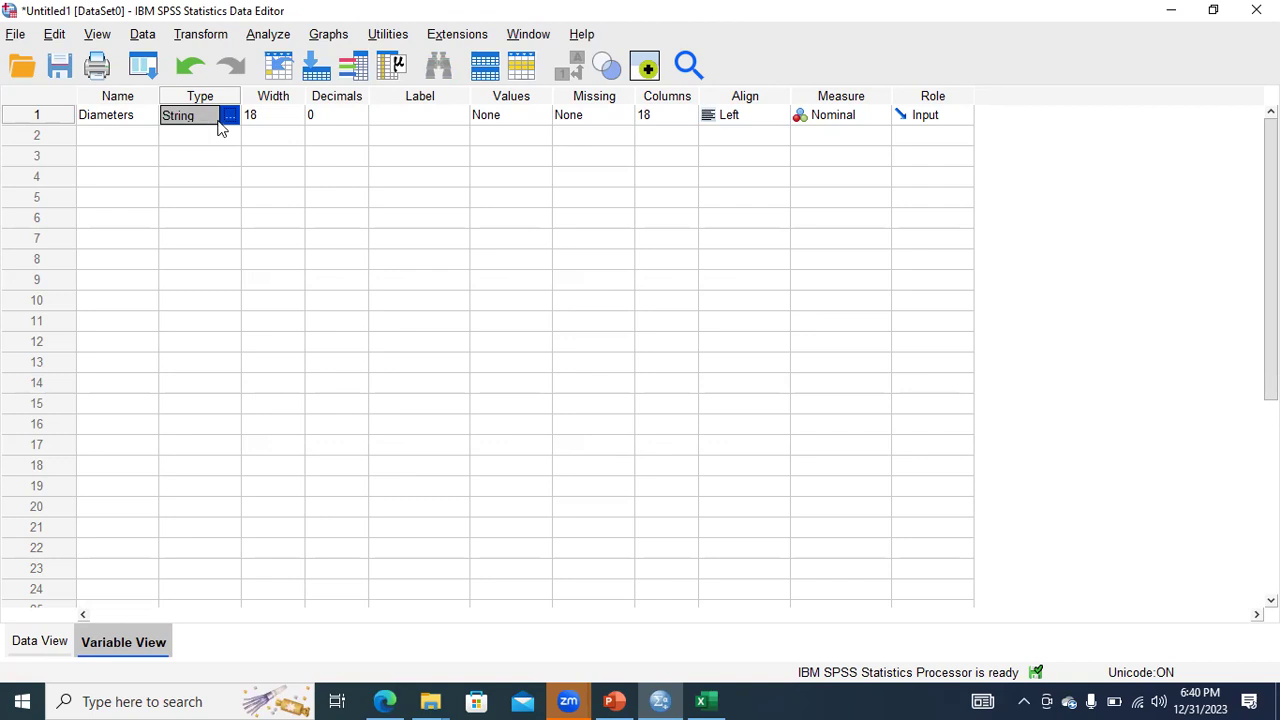
{"action": "left_click", "coordinate": [228, 118]}
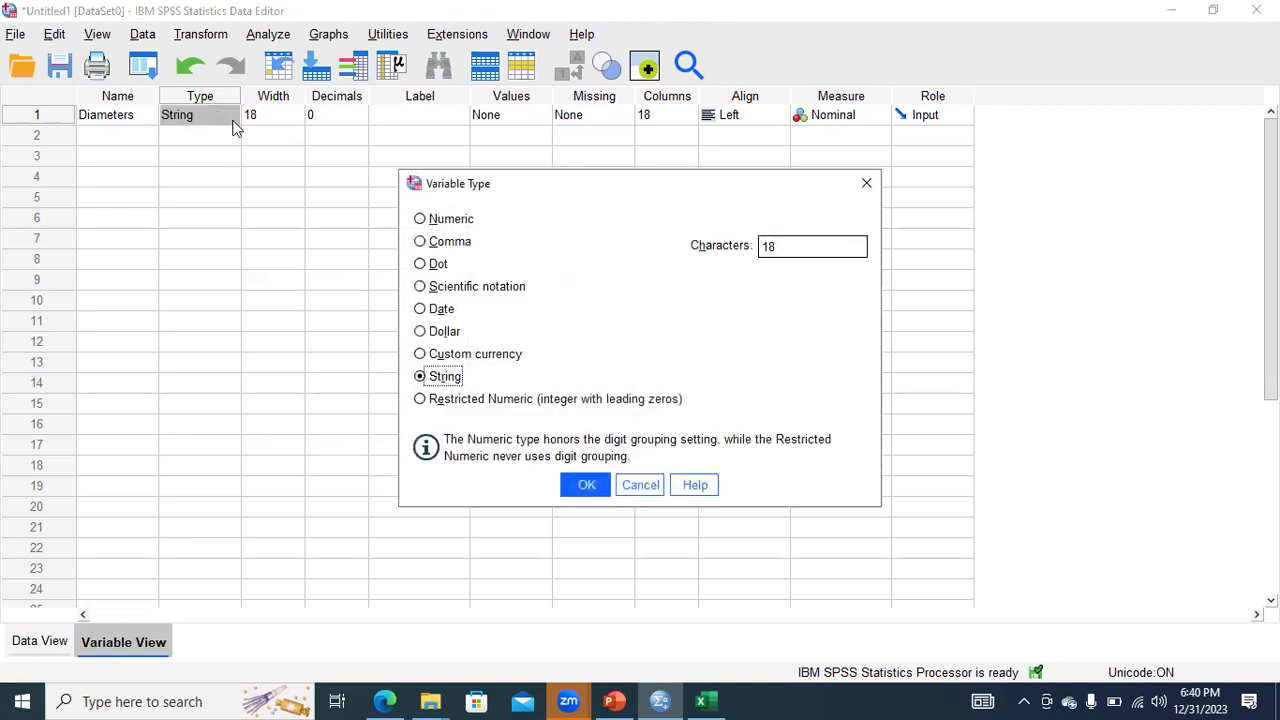
{"action": "left_click", "coordinate": [432, 226]}
{"action": "left_click", "coordinate": [586, 486]}
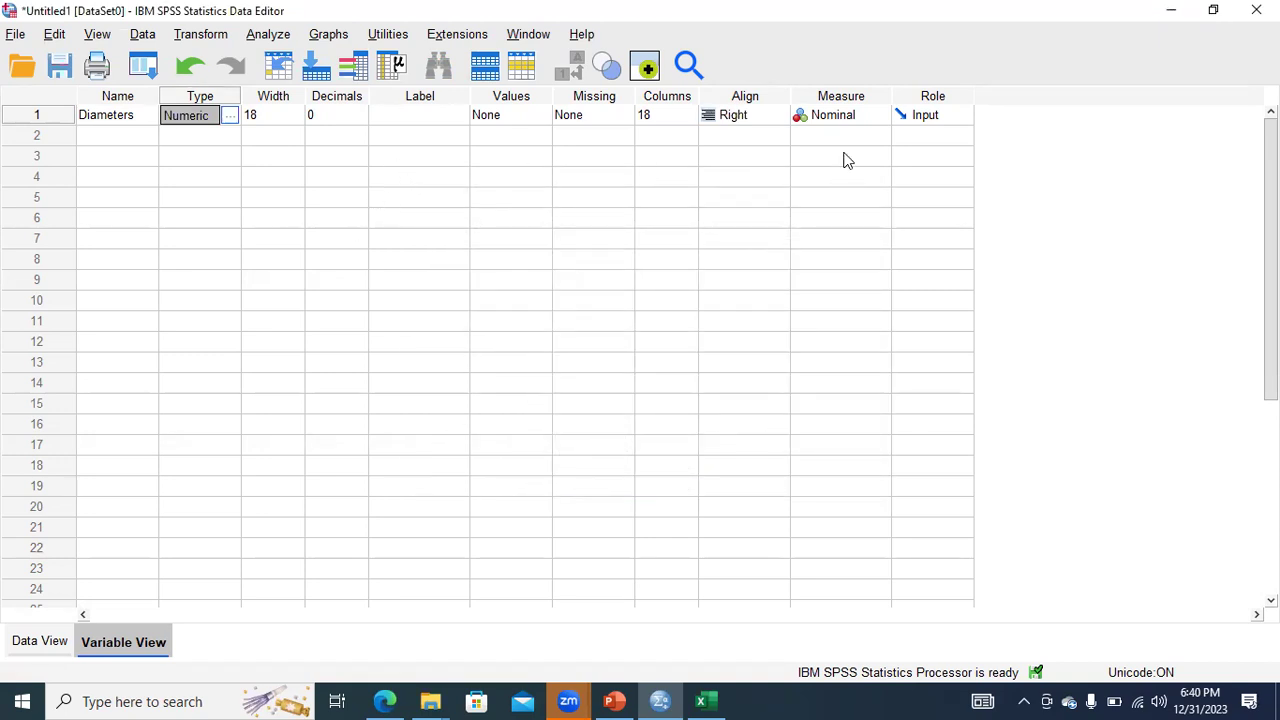
{"action": "left_click", "coordinate": [883, 116]}
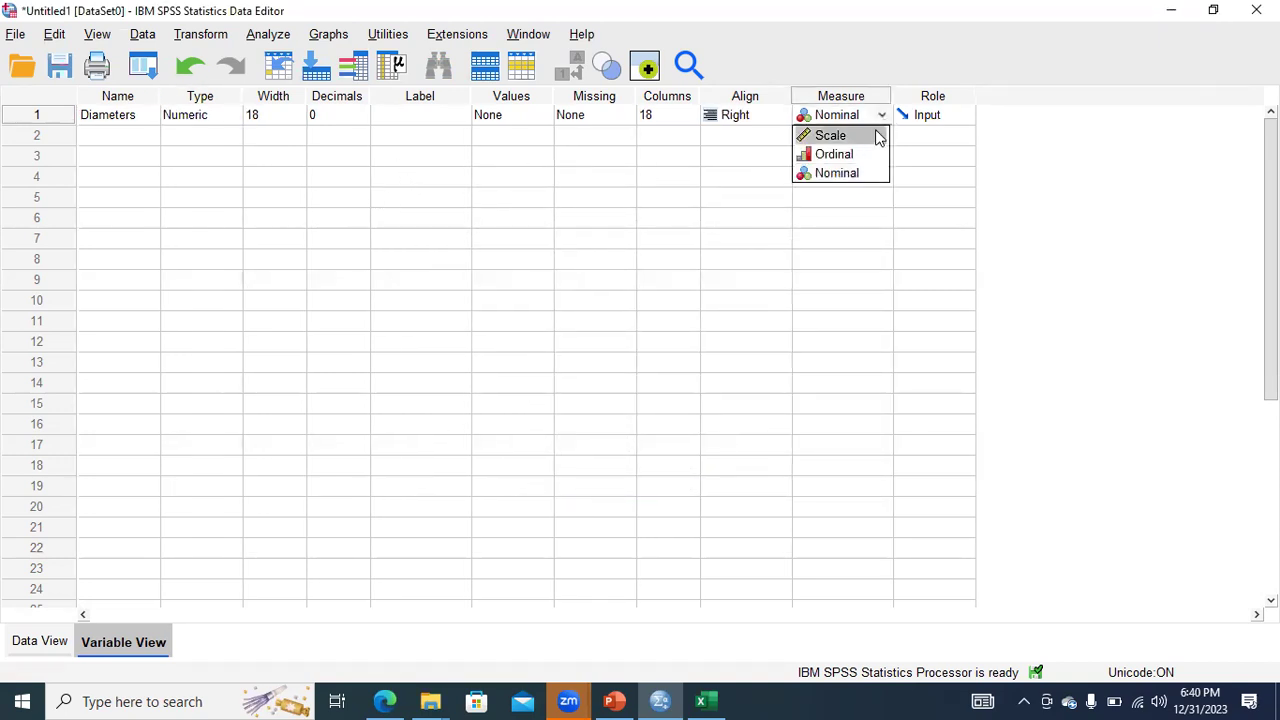
{"action": "left_click", "coordinate": [876, 139]}
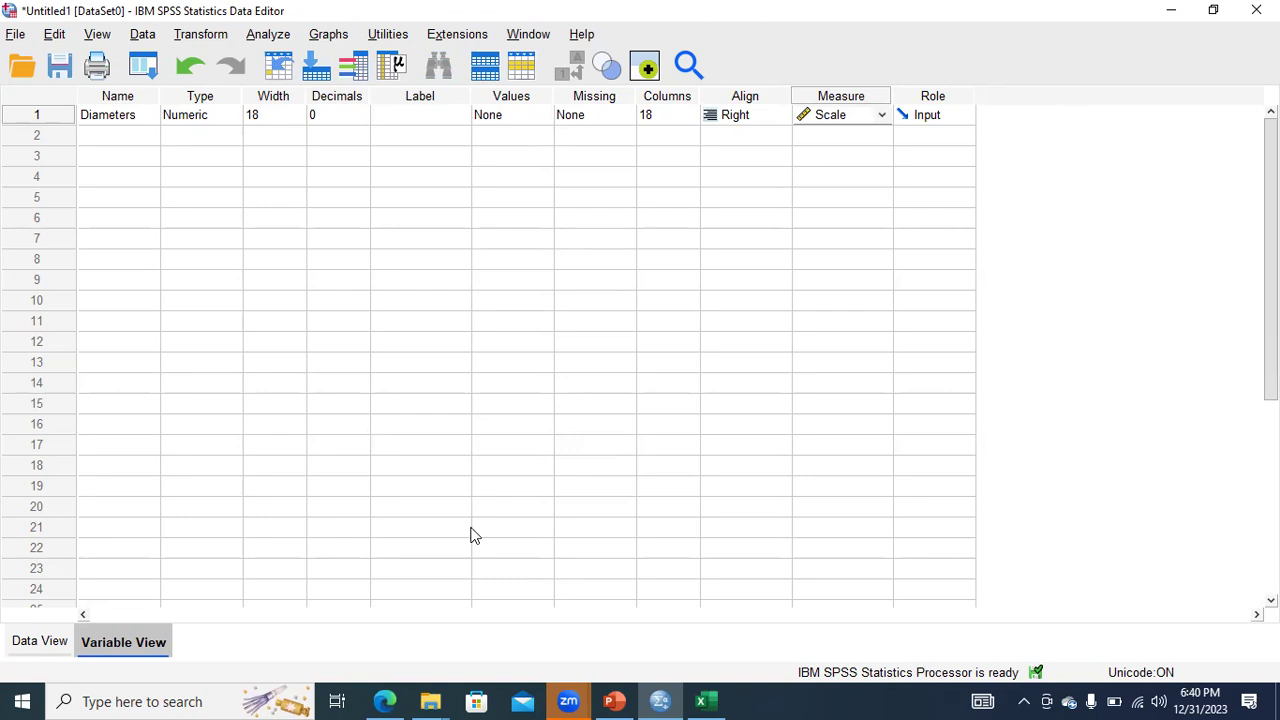
Check the normality testing procedure on slide 9 of the 3rd Day PowerPoint presentation and return to SPSS
{"action": "left_click", "coordinate": [614, 701]}
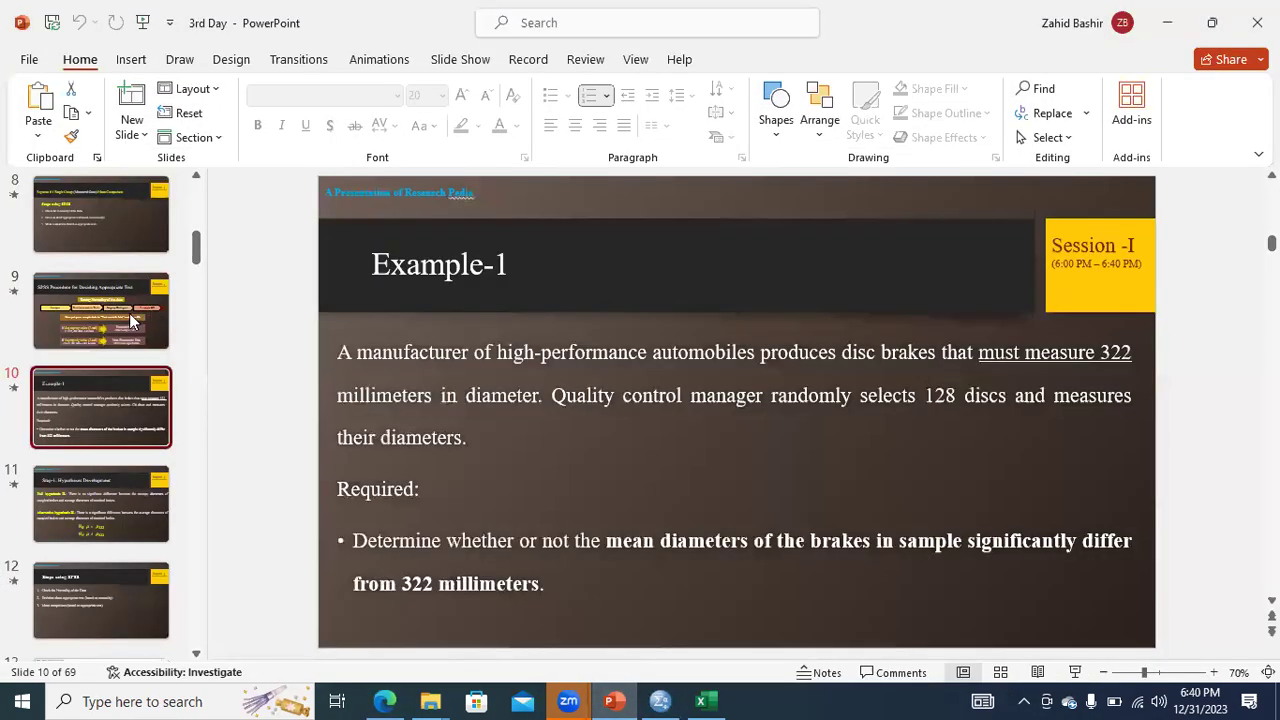
{"action": "left_click", "coordinate": [129, 313]}
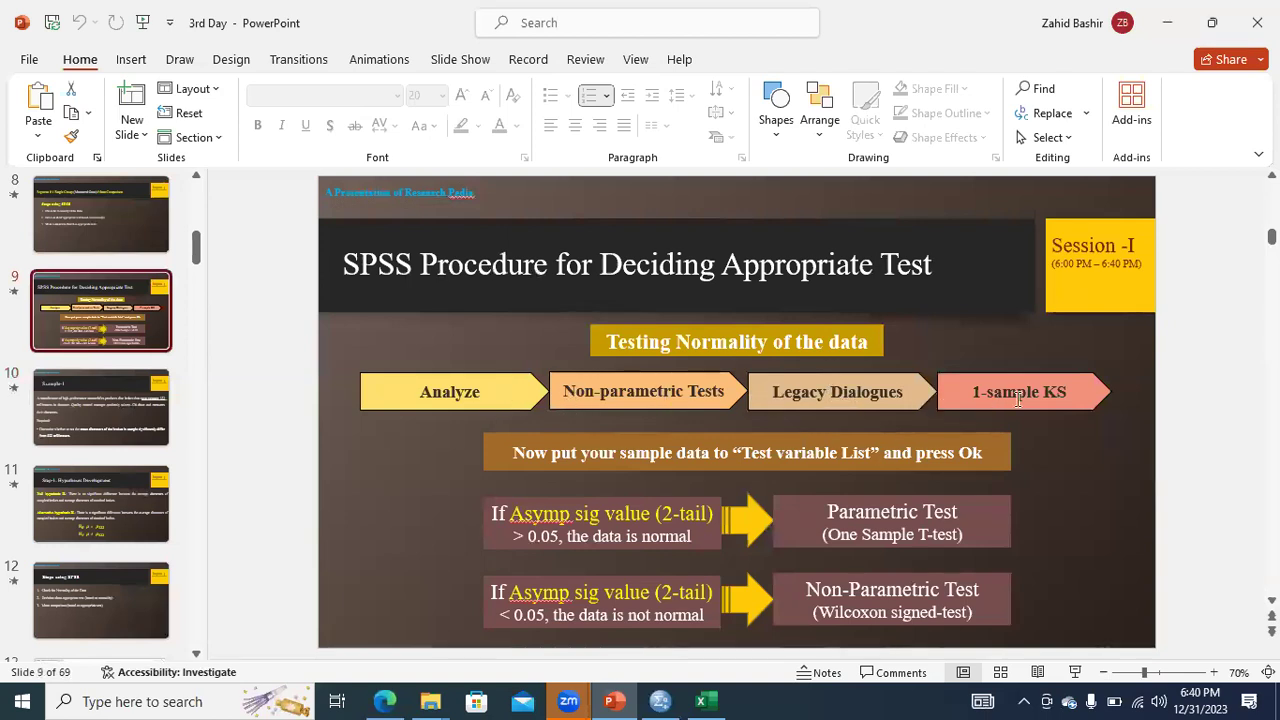
{"action": "left_click", "coordinate": [660, 701]}
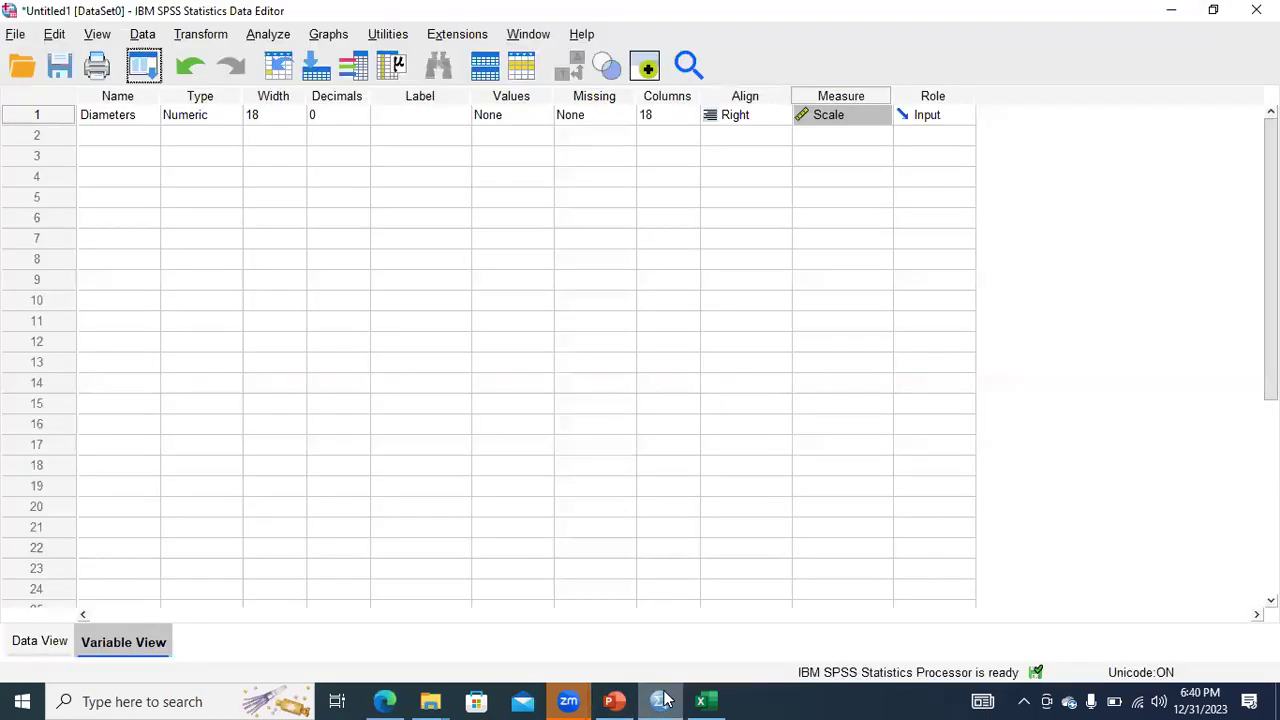
Run the legacy nonparametric 1-Sample K-S test on Diameters against the Normal distribution using sample data
{"action": "left_click", "coordinate": [270, 34]}
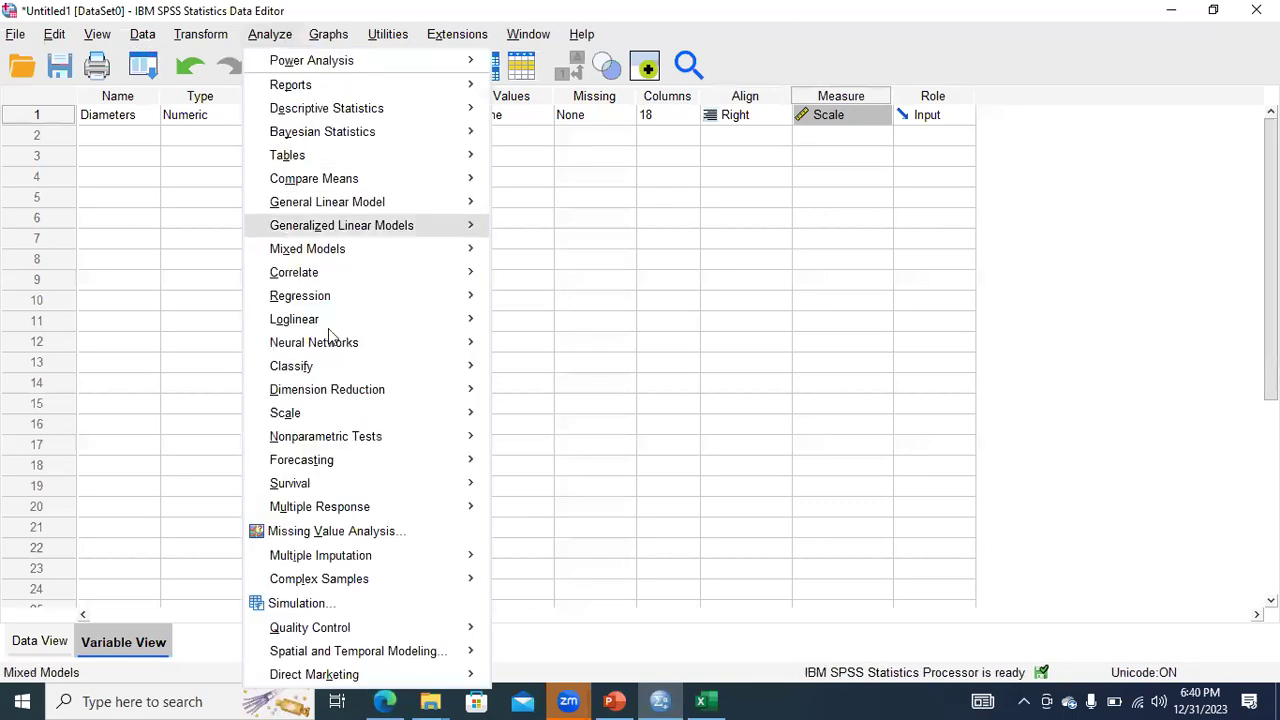
{"action": "mouse_move", "coordinate": [352, 451]}
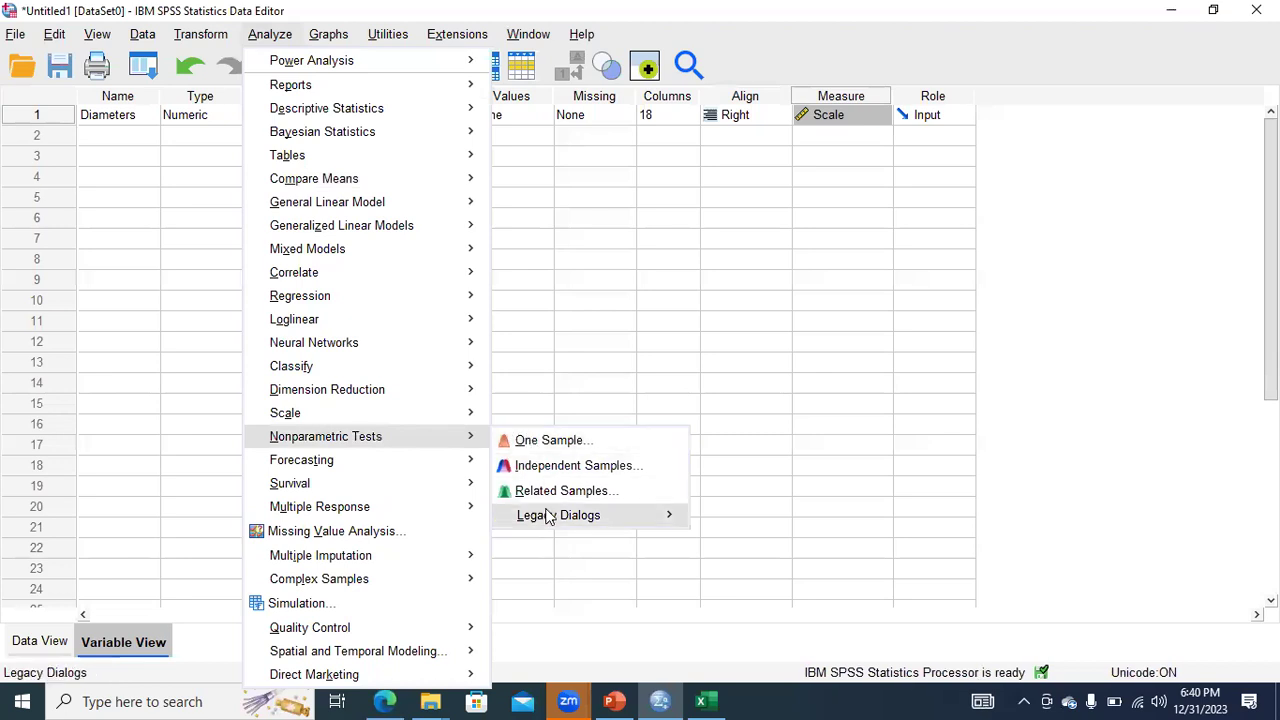
{"action": "mouse_move", "coordinate": [548, 521]}
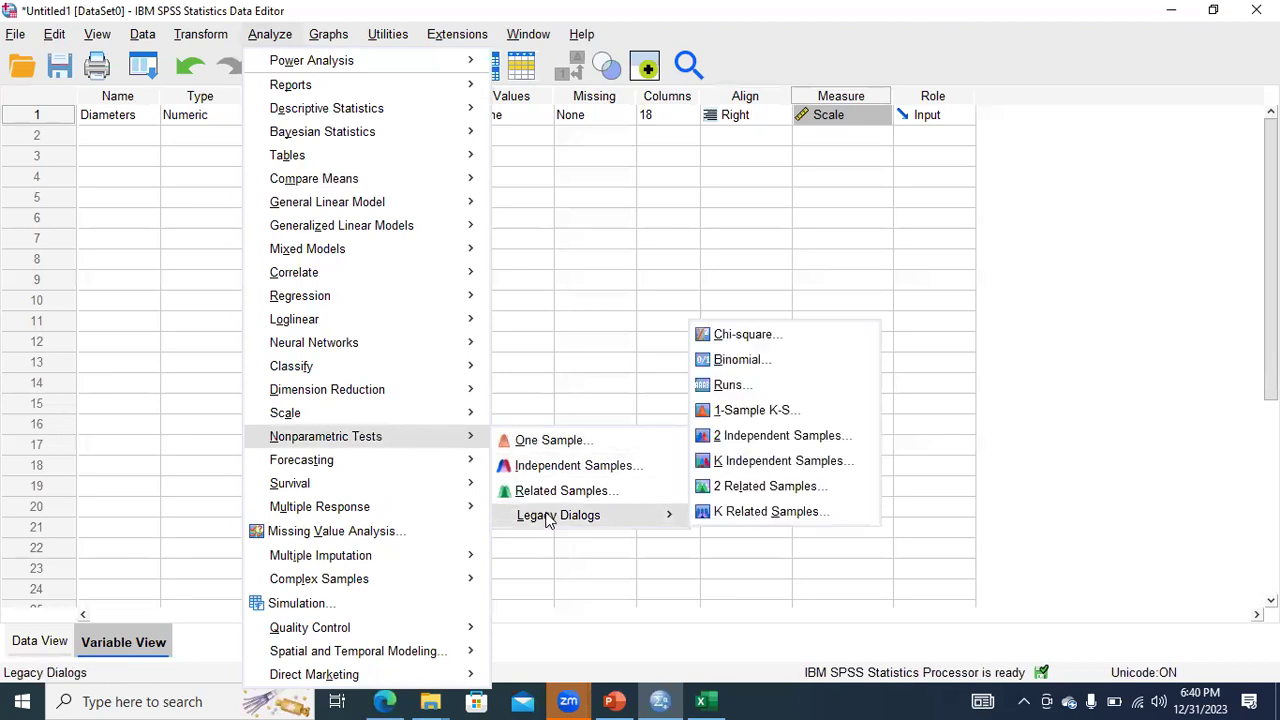
{"action": "left_click", "coordinate": [752, 410]}
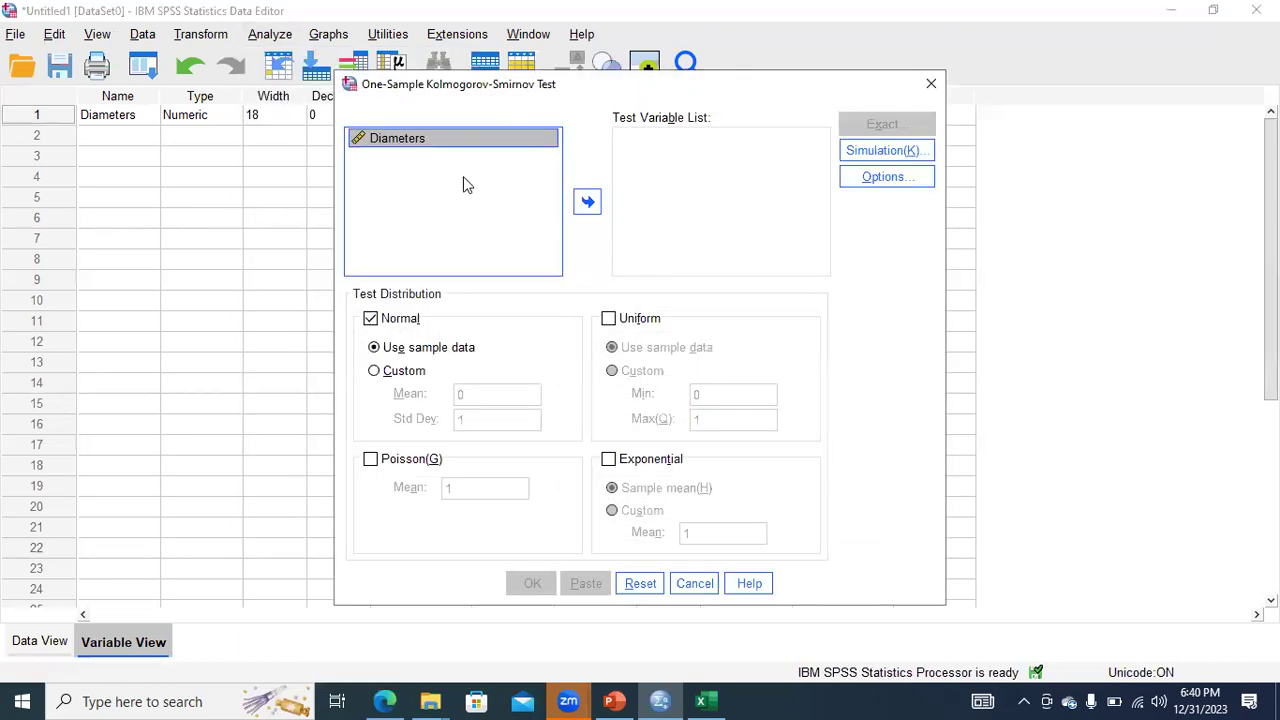
{"action": "left_click", "coordinate": [587, 202]}
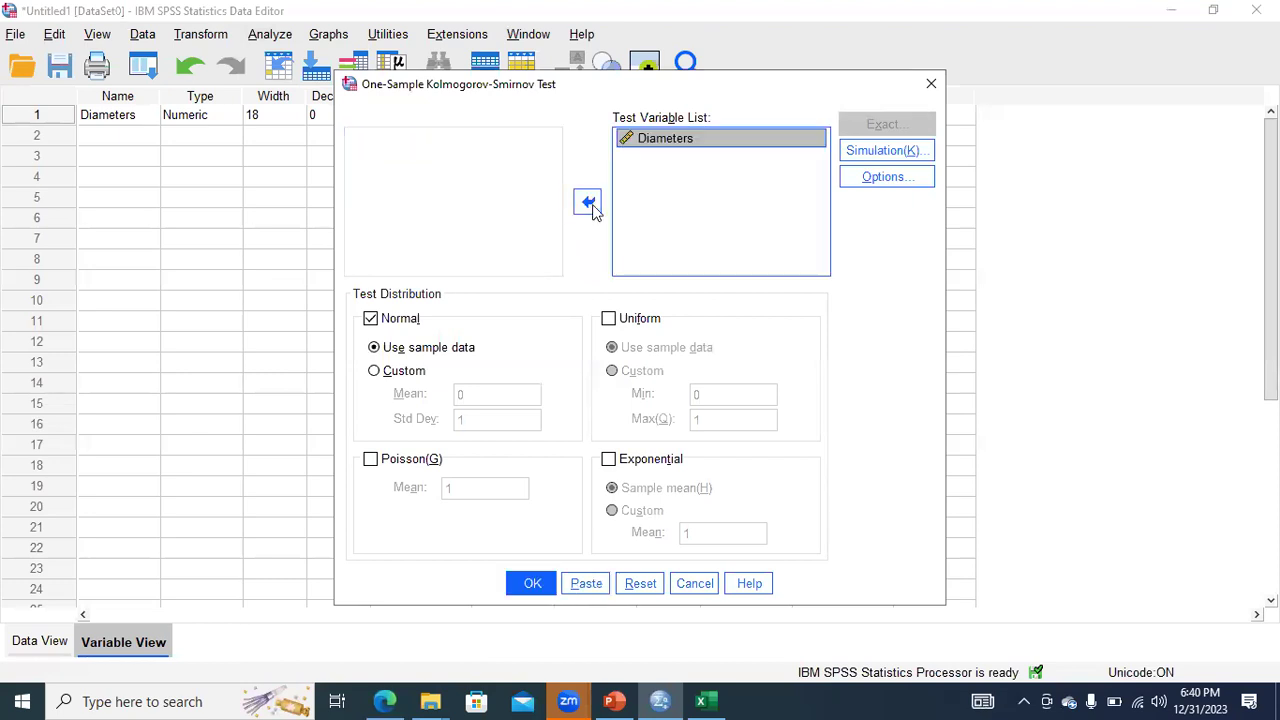
{"action": "left_click", "coordinate": [529, 582]}
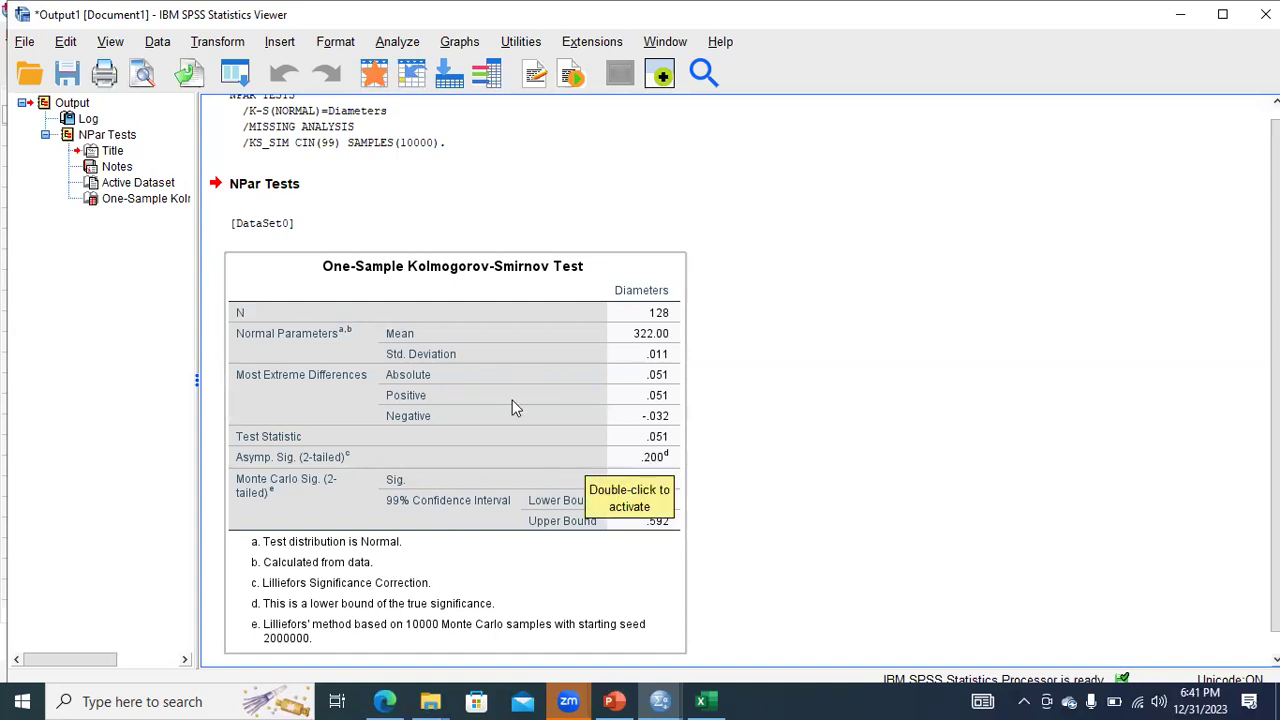
Switch from the SPSS output to the 3rd Day PowerPoint presentation
{"action": "left_click", "coordinate": [618, 700]}
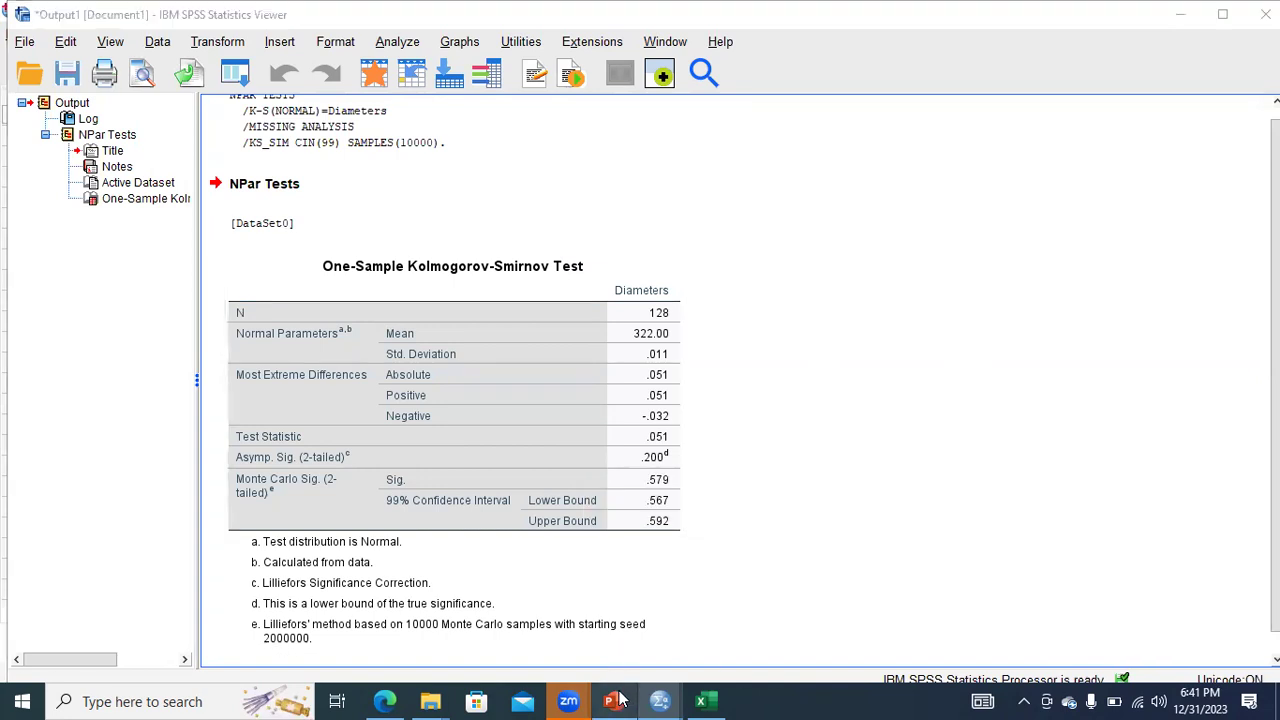